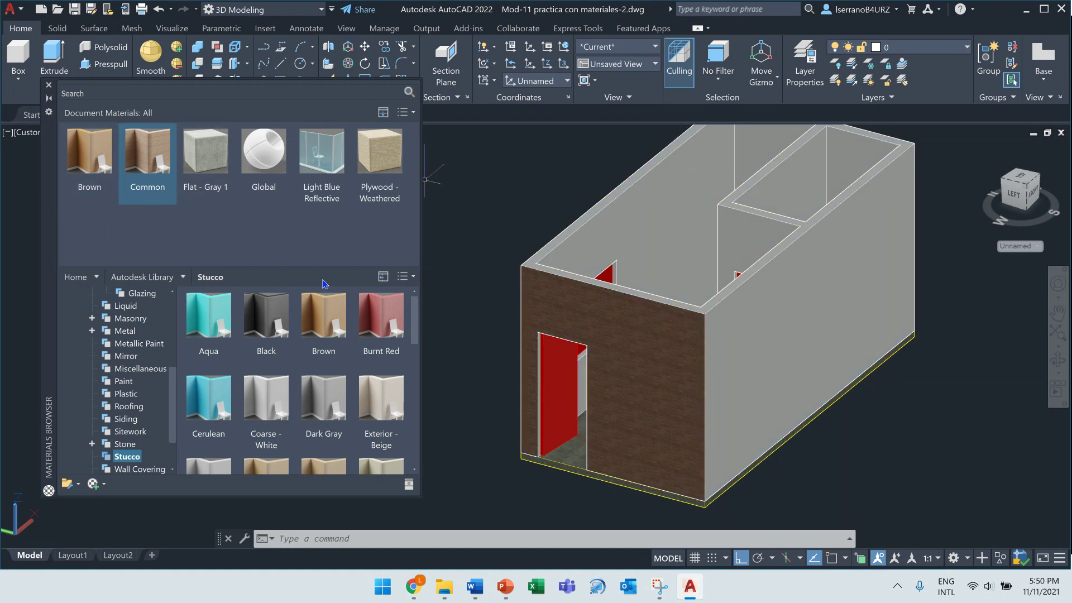
- Add the Olive stucco material to the document and apply it to the long inner wall face
scroll(382, 380, "down", 3)
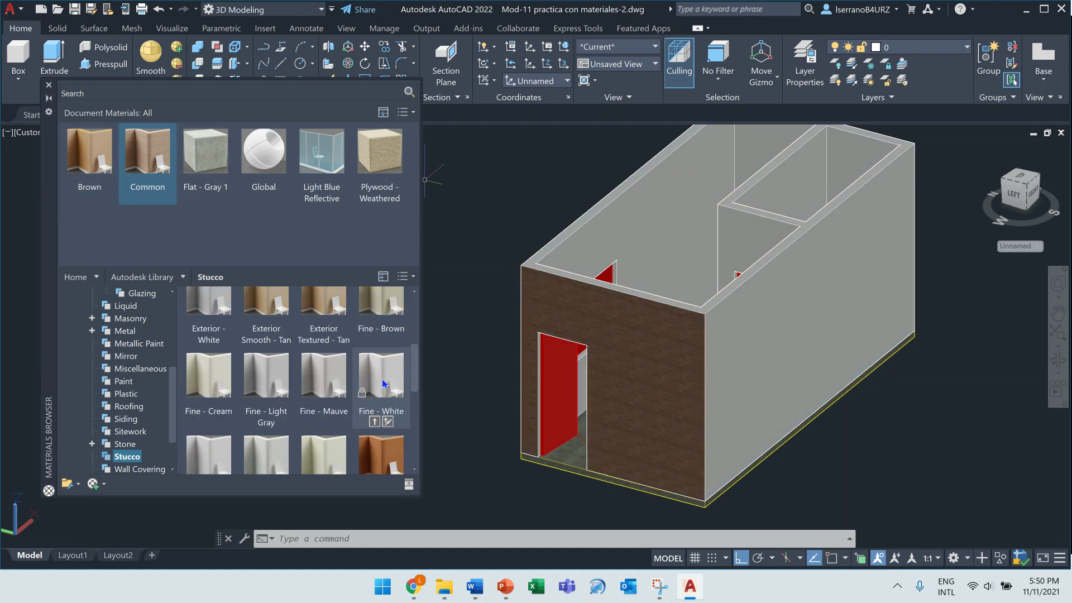
scroll(336, 455, "down", 2)
left_click_drag(329, 431, 241, 213)
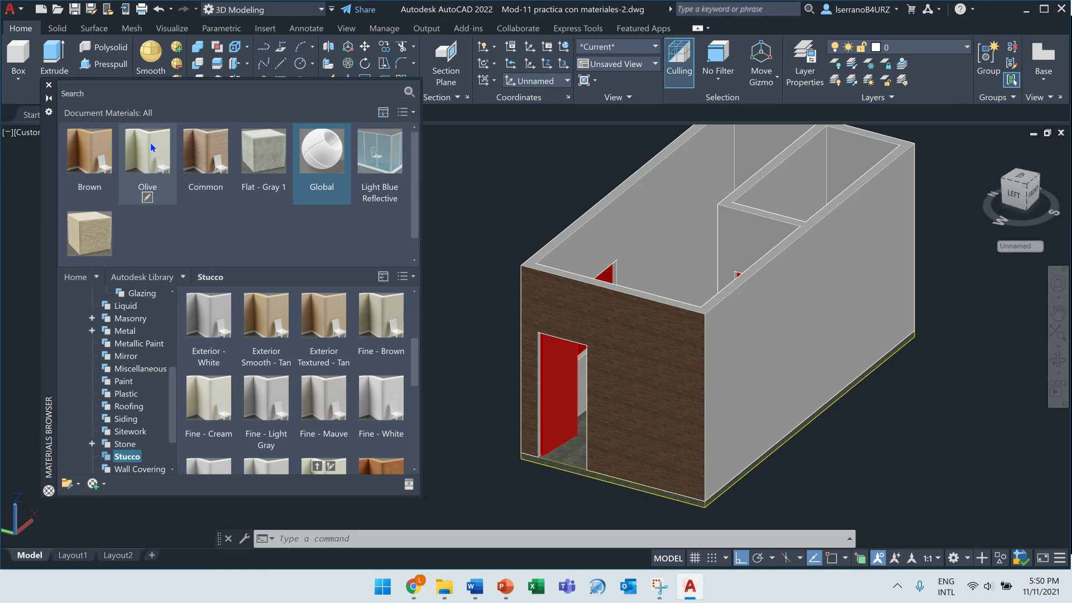
left_click_drag(148, 145, 658, 203)
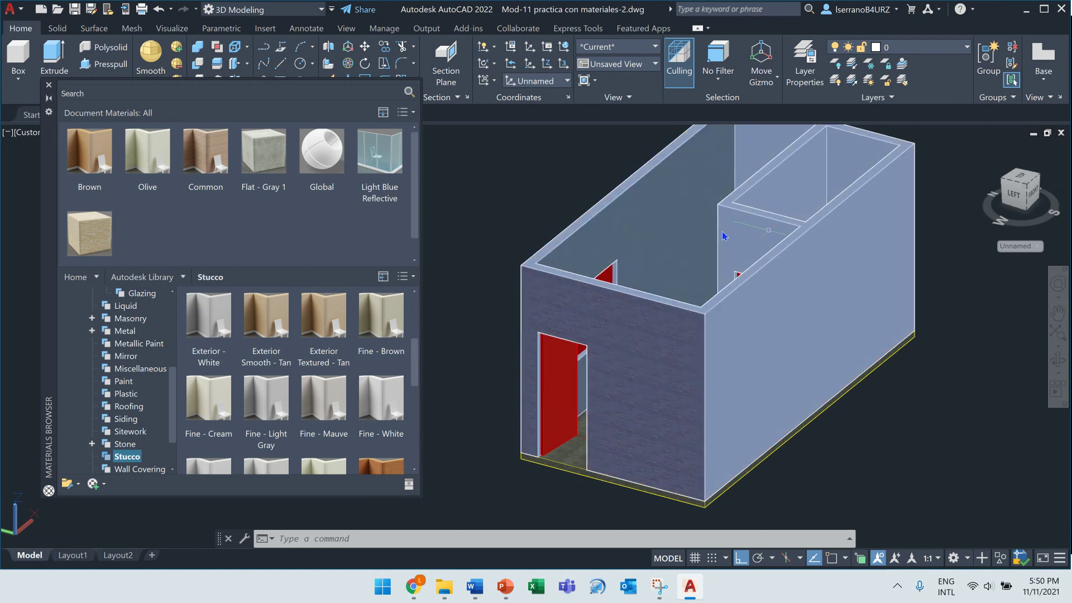
left_click(765, 311)
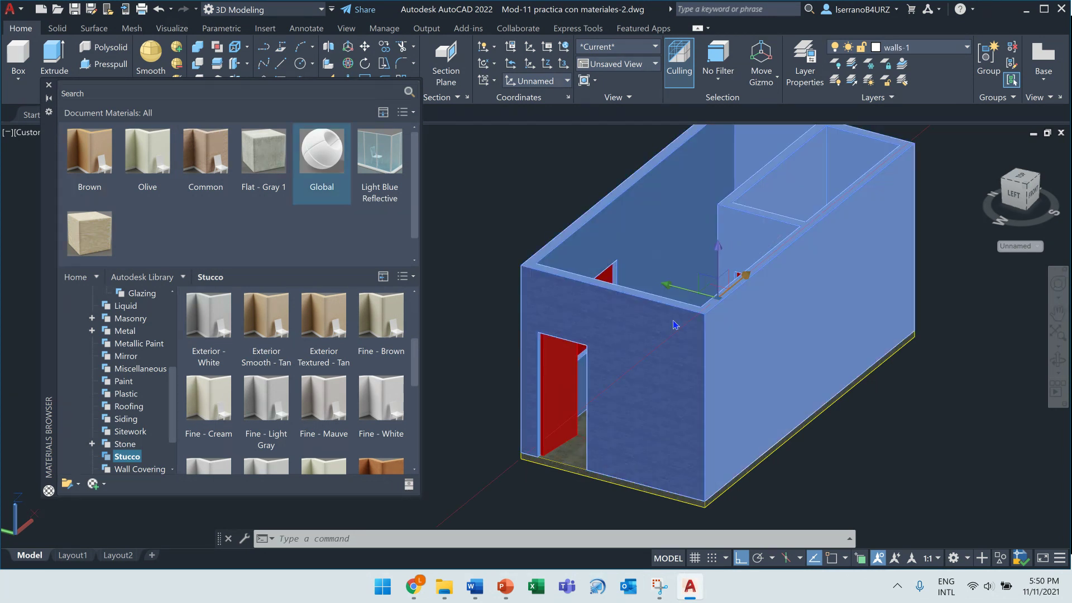
left_click(936, 338)
key("Escape")
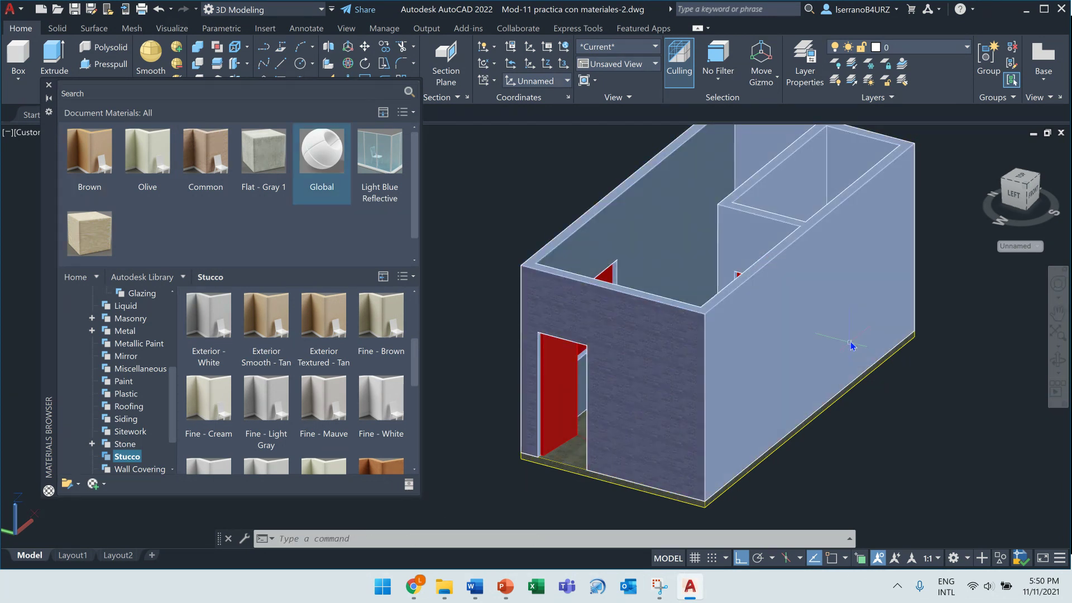
- Display the model with materials on and textures off, and restore the display of both materials and textures
left_click(171, 28)
left_click(768, 64)
left_click(756, 140)
left_click(768, 64)
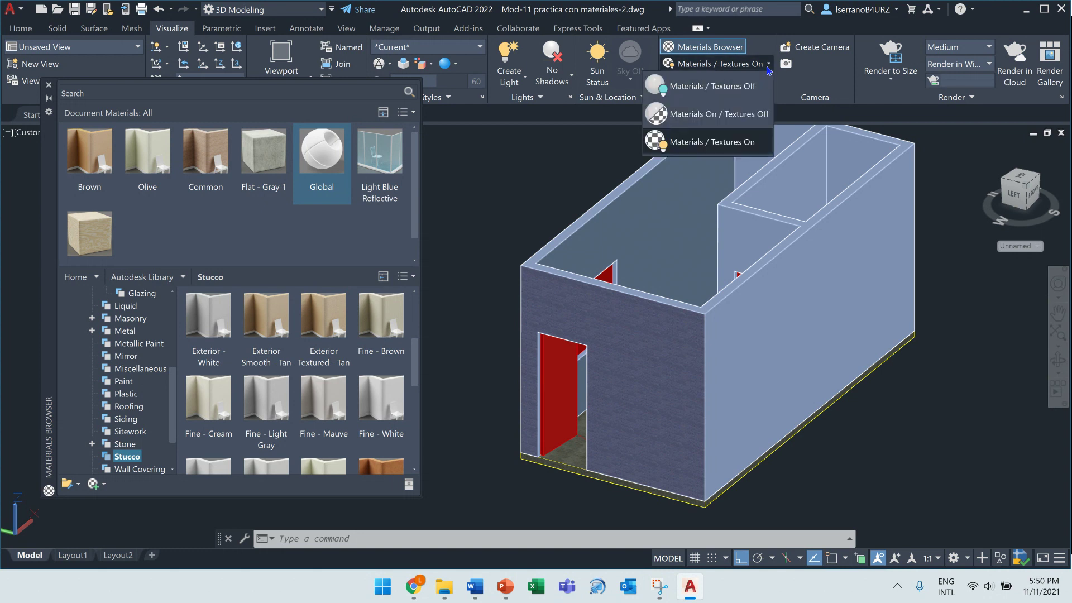
left_click(765, 113)
left_click(768, 64)
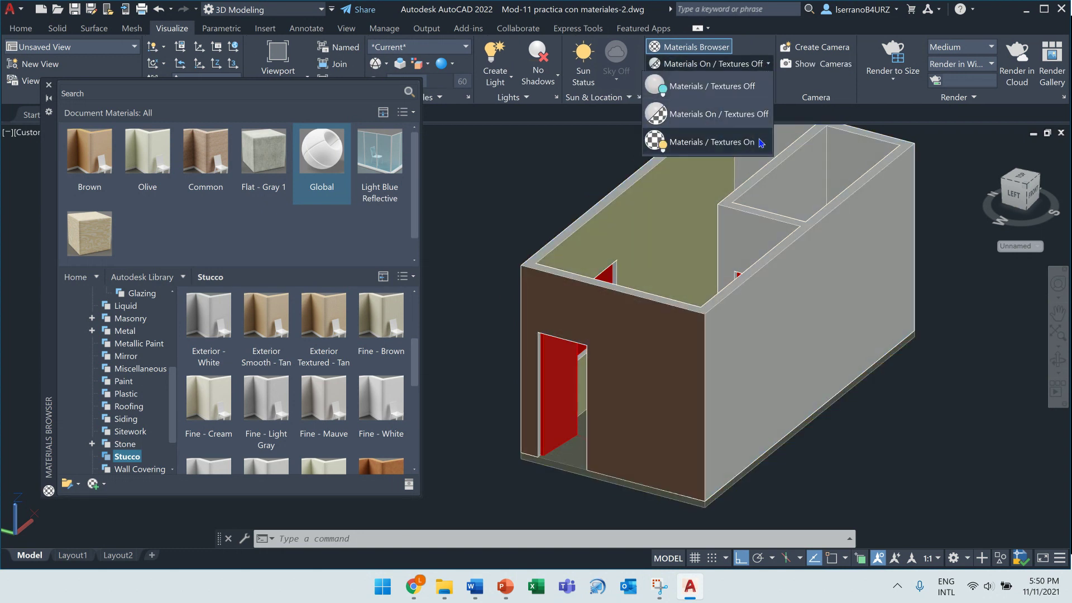
left_click(725, 142)
key("Escape")
key("Escape")
key("Escape")
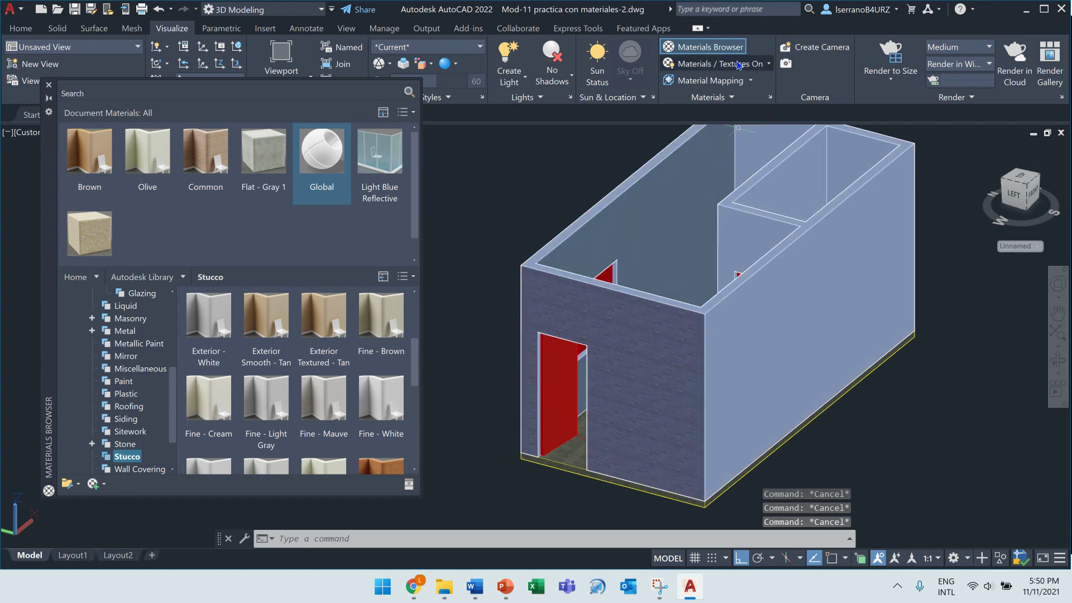
- Display the model with both materials and textures off, and turn both back on
left_click(766, 66)
left_click(753, 87)
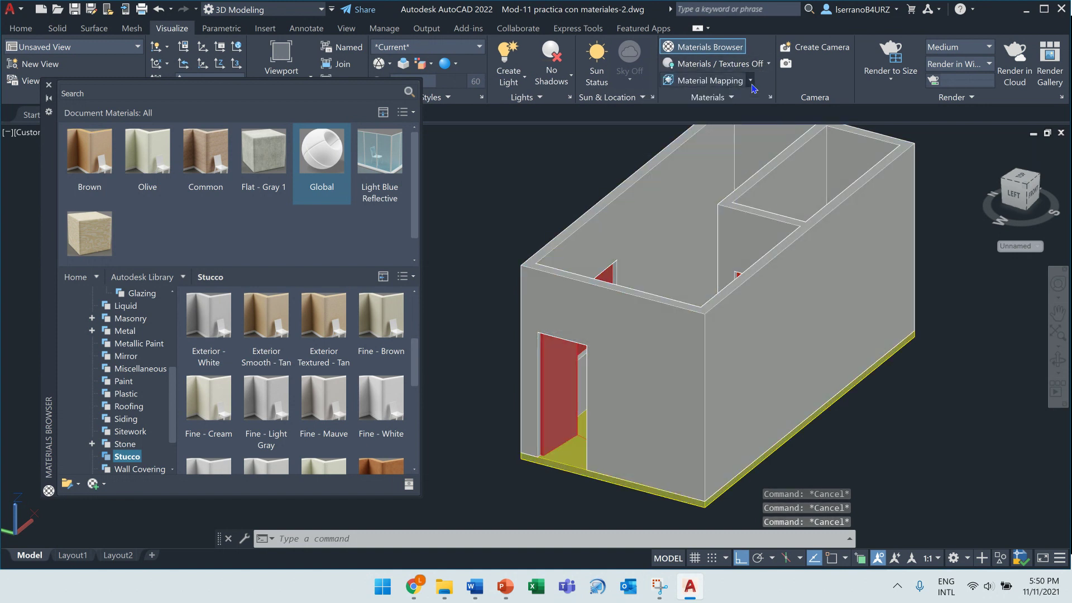
left_click(766, 64)
left_click(751, 144)
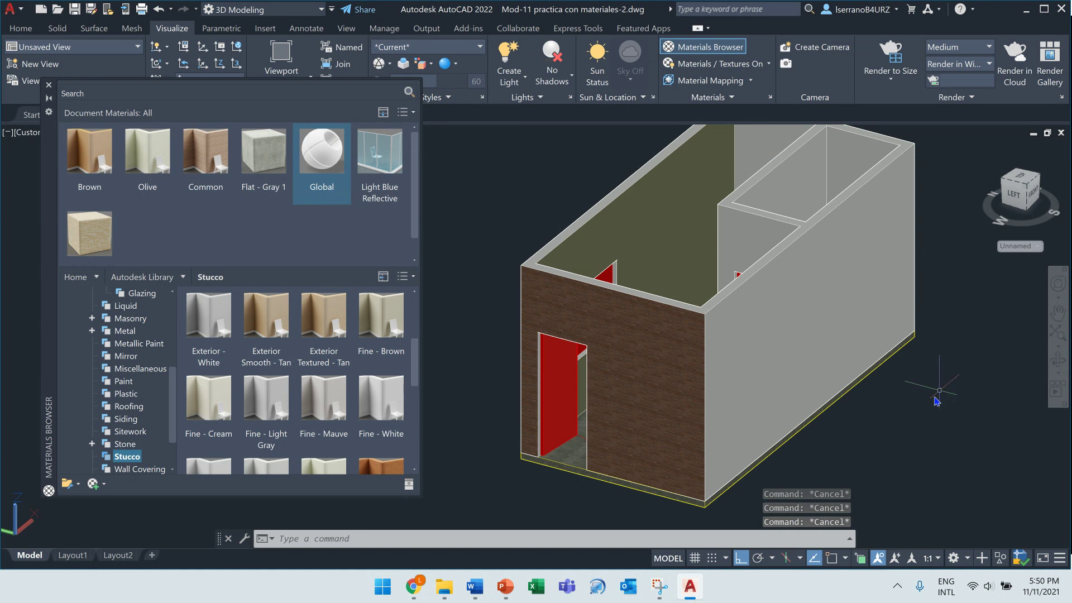
- Examine the brick texture on the front wall around the door opening, from the front and close up
left_click(1057, 314)
mouse_move(729, 433)
left_mouse_down()
mouse_move(841, 429)
mouse_move(729, 429)
mouse_move(741, 428)
left_mouse_up()
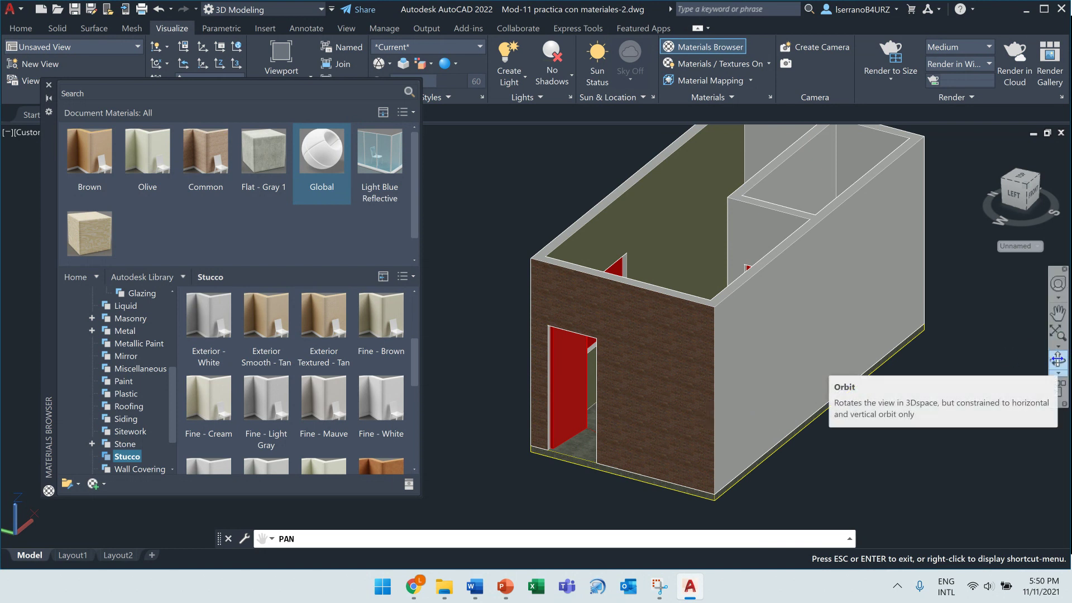
left_click(1056, 360)
left_click_drag(649, 443, 705, 427)
scroll(706, 427, "up", 2)
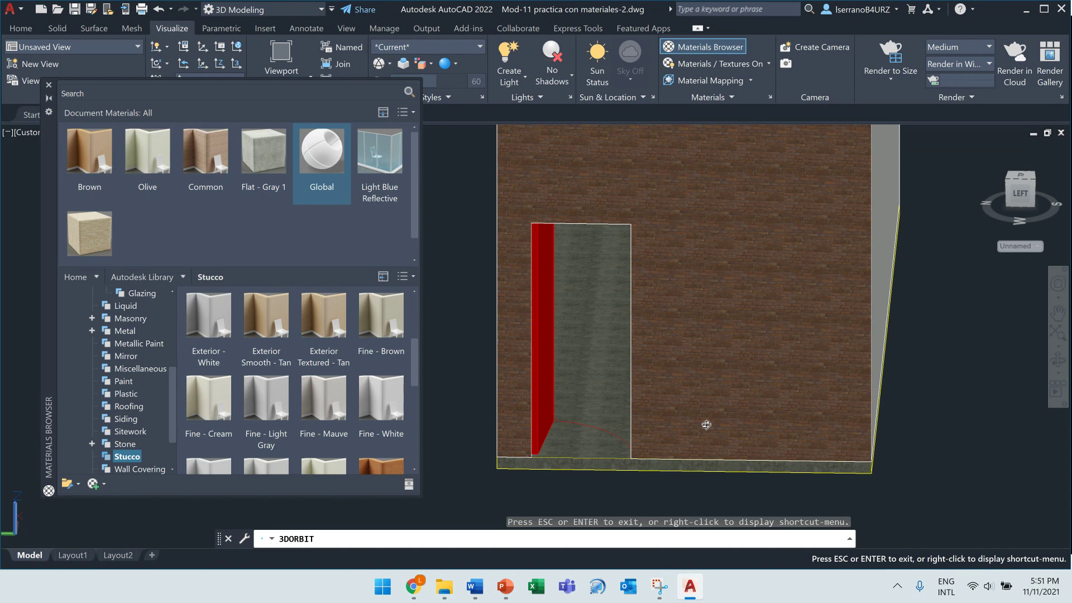
scroll(706, 424, "up", 1)
scroll(802, 375, "up", 3)
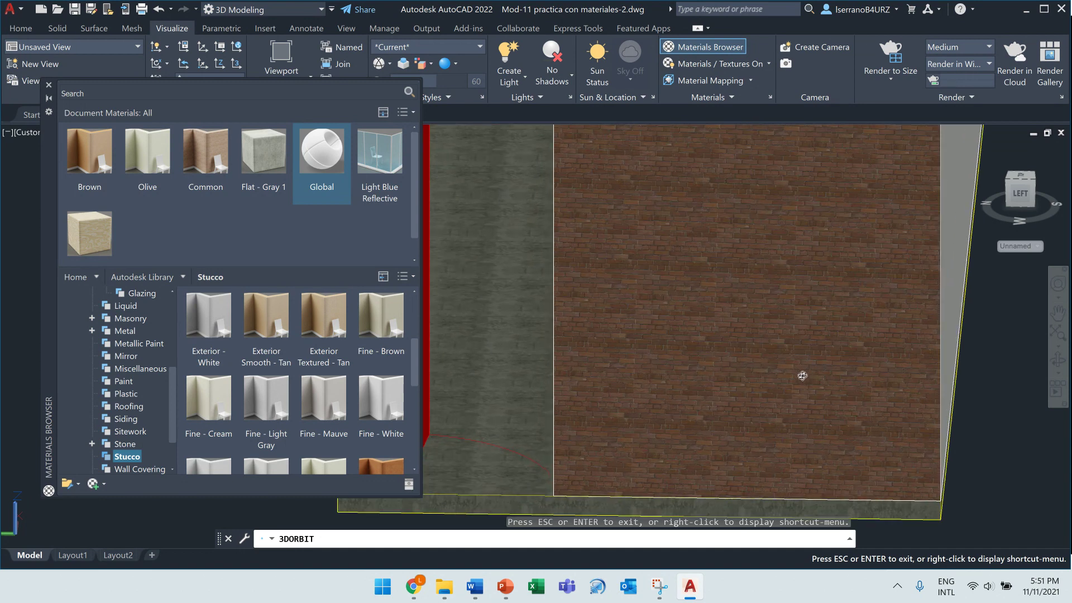
scroll(798, 377, "up", 1)
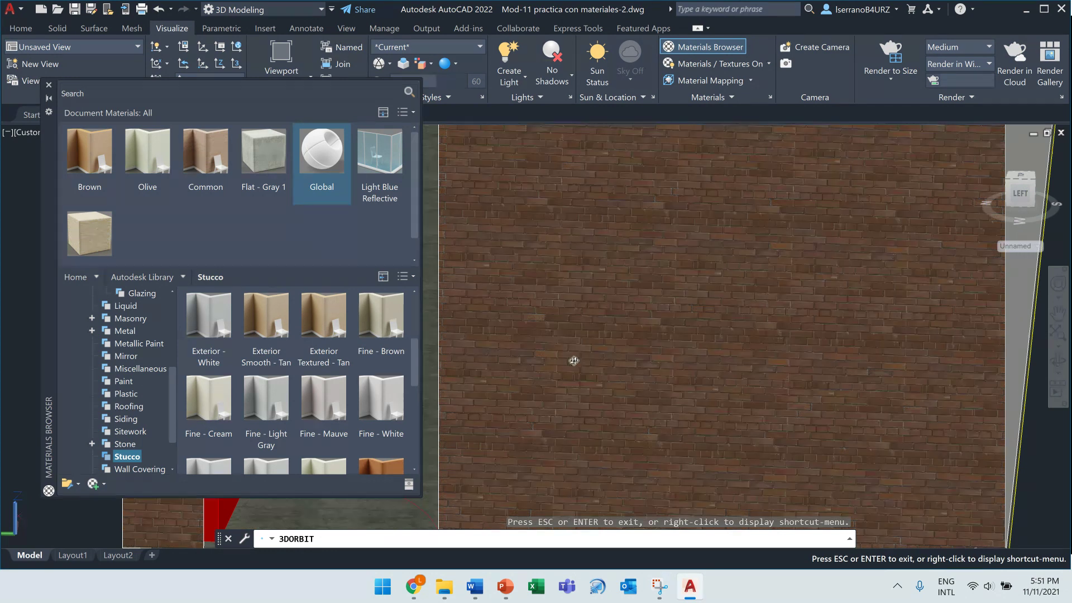
scroll(564, 344, "down", 3)
middle_click(551, 315)
middle_click_drag(551, 316, 768, 363)
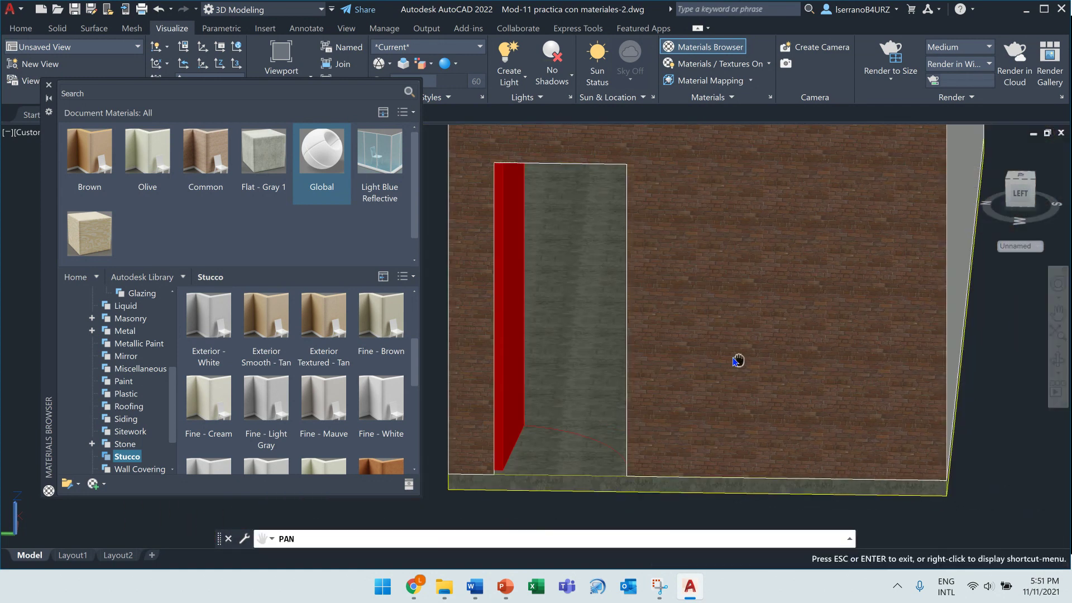
key("Escape")
scroll(787, 352, "up", 3)
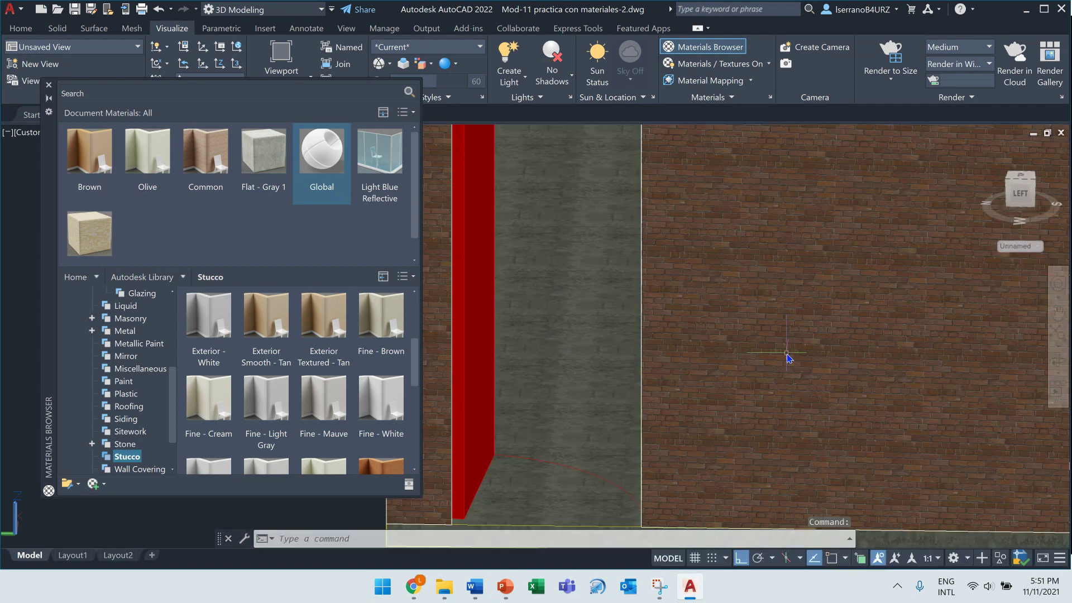
scroll(788, 358, "down", 3)
key("Escape")
scroll(822, 72, "up", 4)
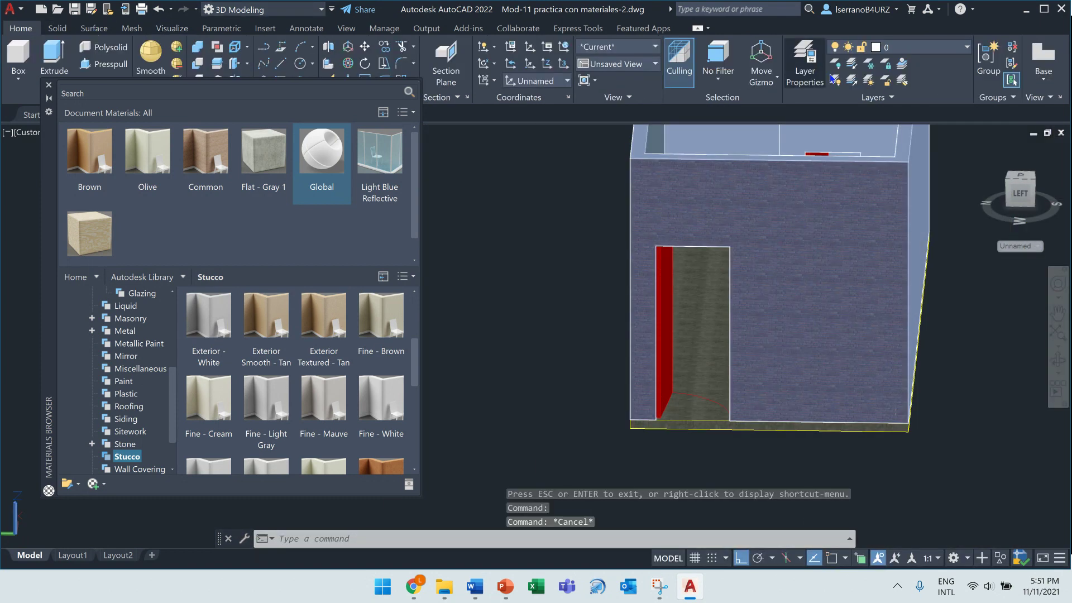
- Turn off the floor layer
left_click(906, 49)
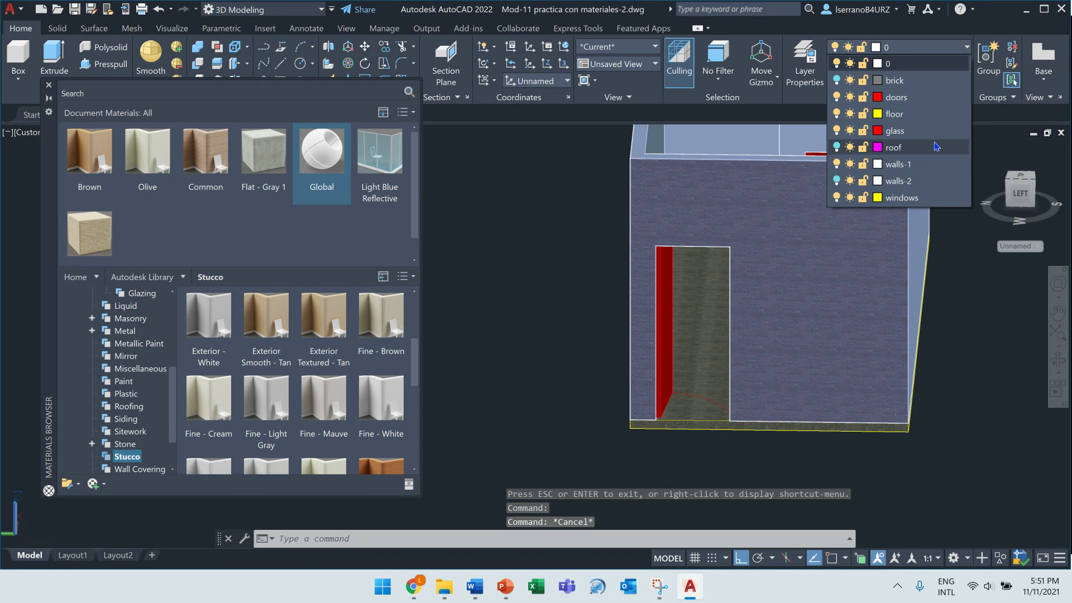
left_click(836, 115)
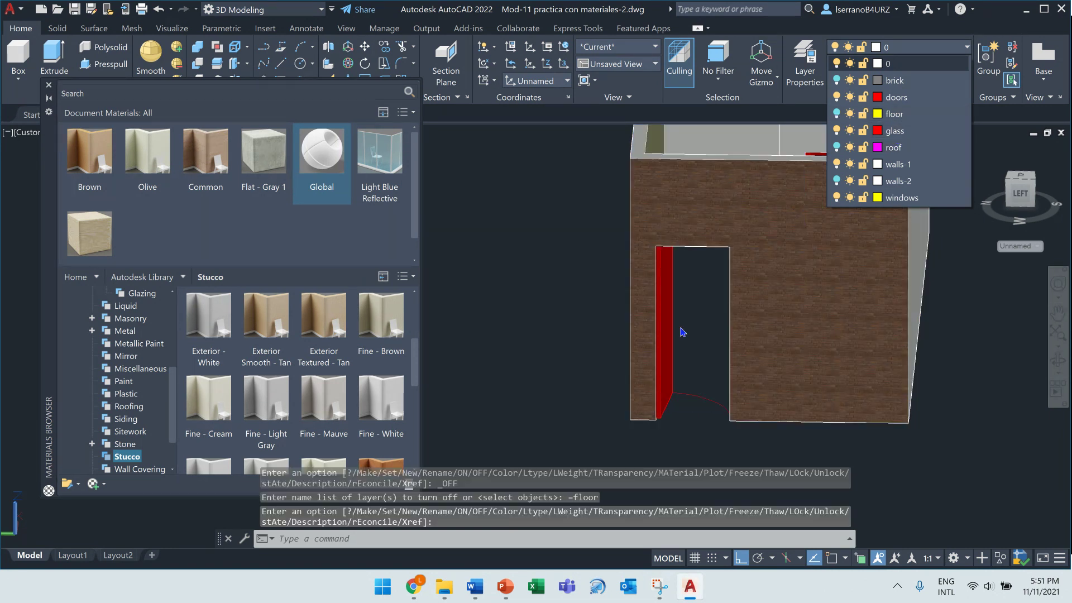
scroll(672, 335, "up", 2)
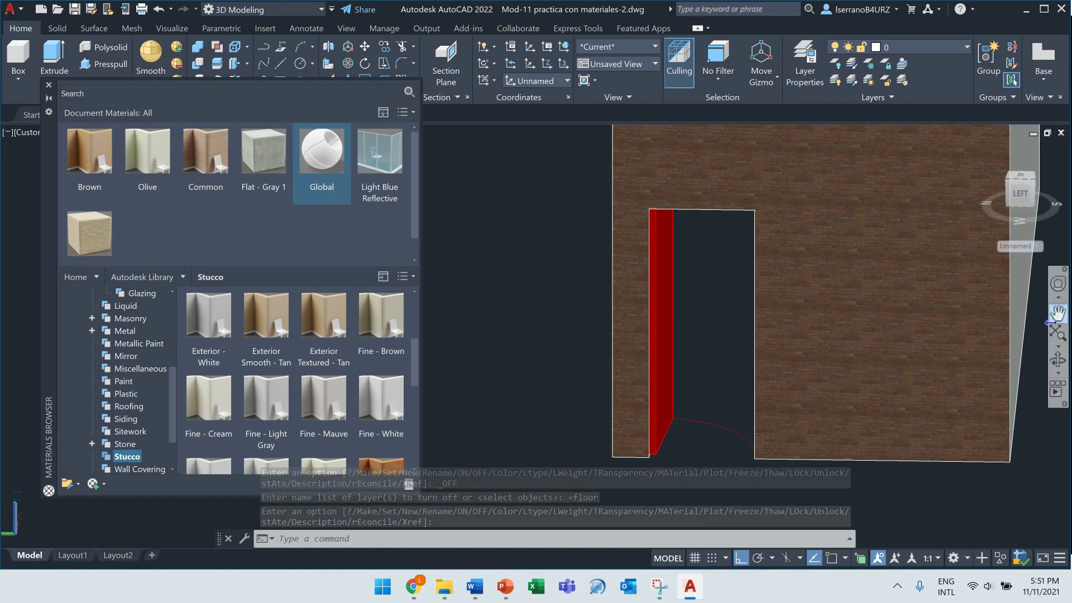
- Read the brick dimensions on the PowerPoint slide and return to the AutoCAD drawing
left_click(506, 587)
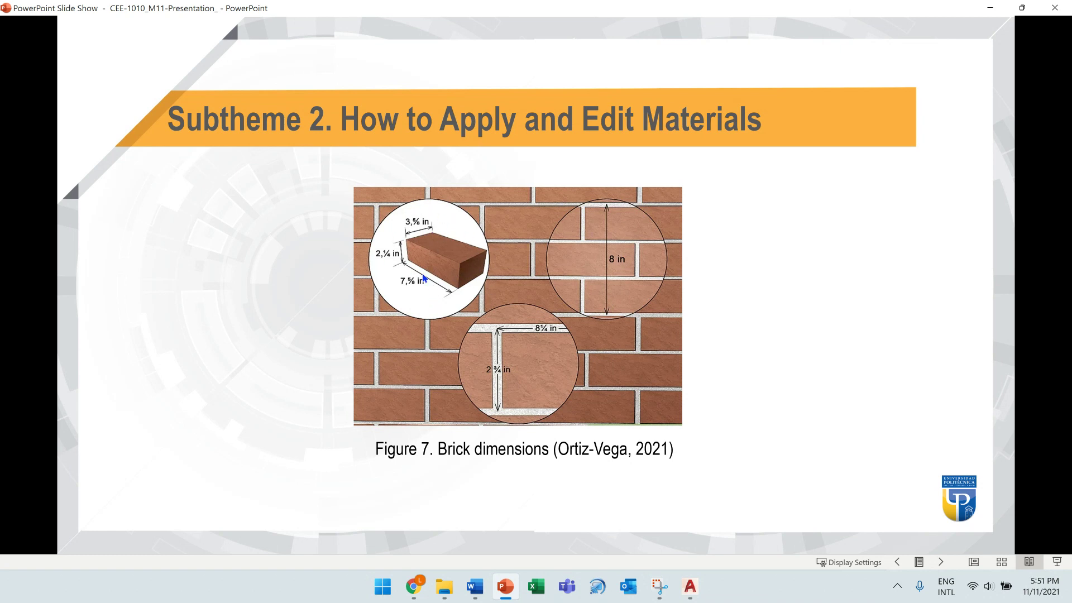
left_click(991, 9)
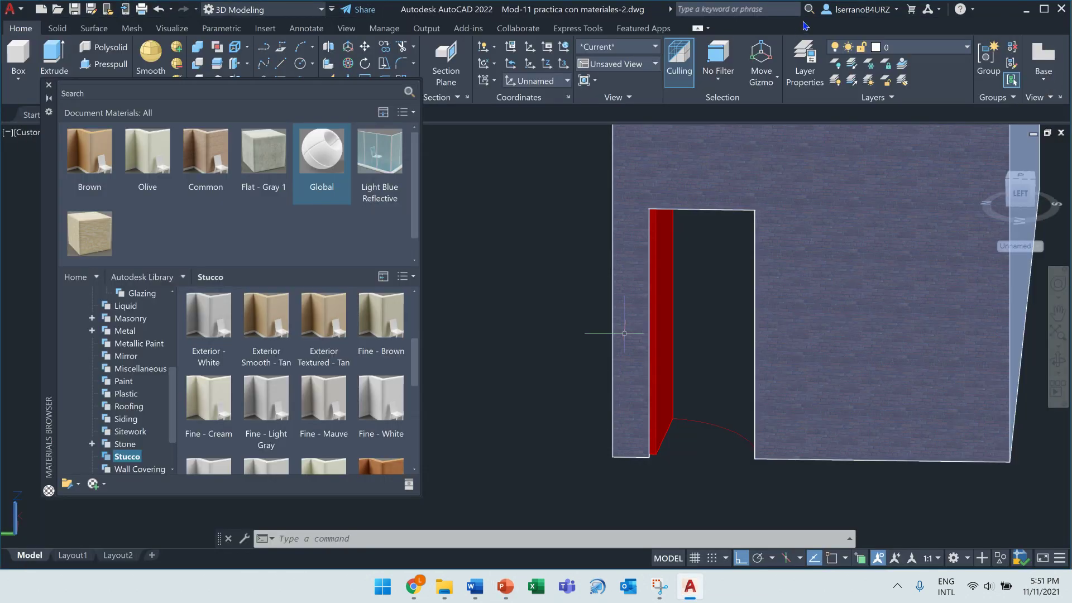
- Turn on the brick layer
left_click(910, 51)
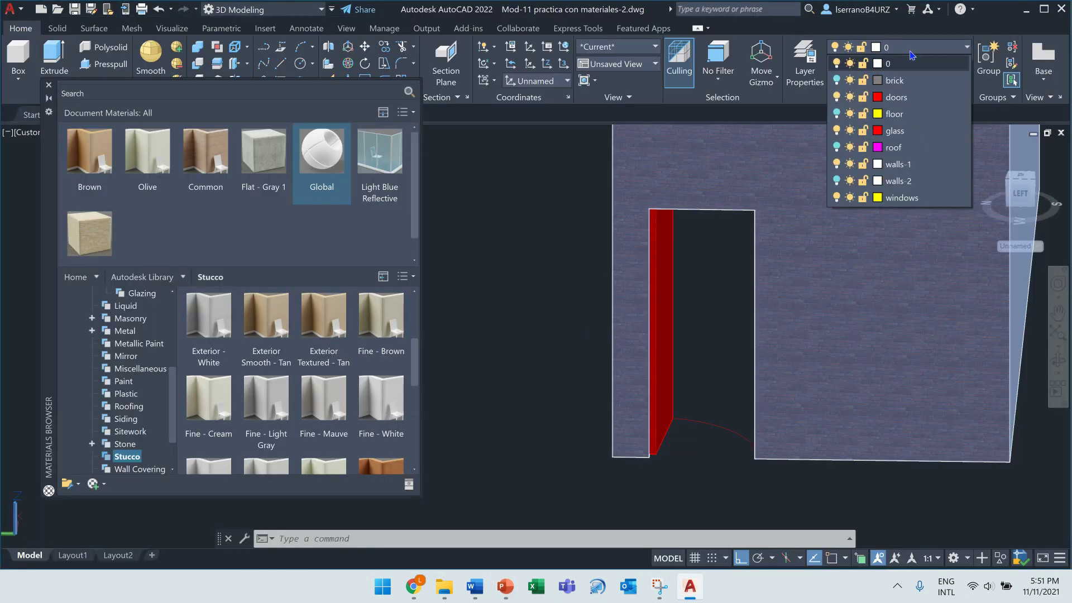
left_click(836, 80)
scroll(646, 424, "up", 3)
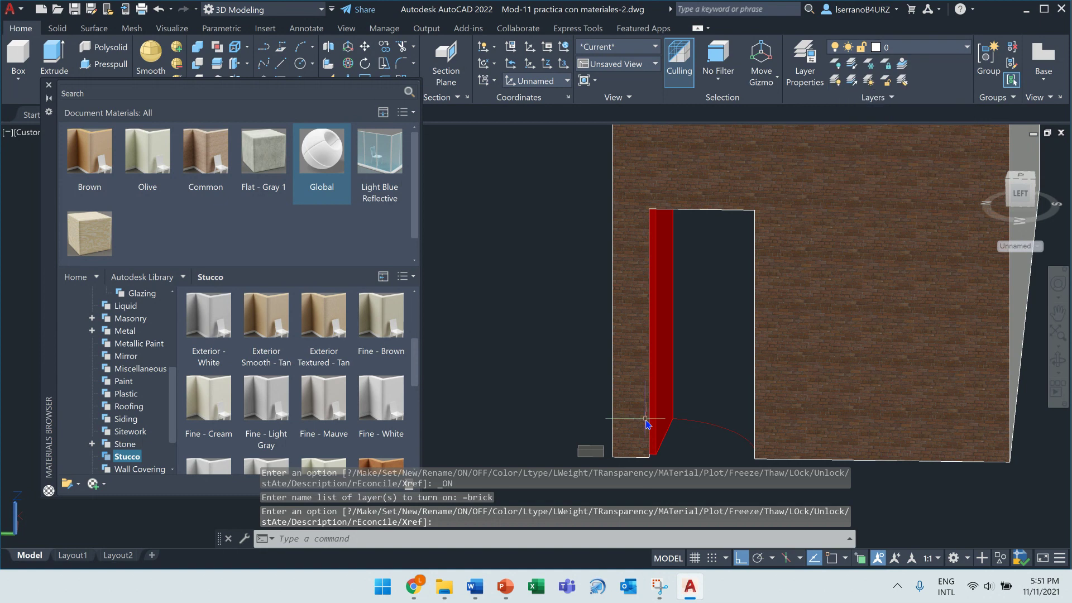
- Compare the modelled brick with the brick texture at the base of the front wall, viewed nearly head-on
left_click(1059, 311)
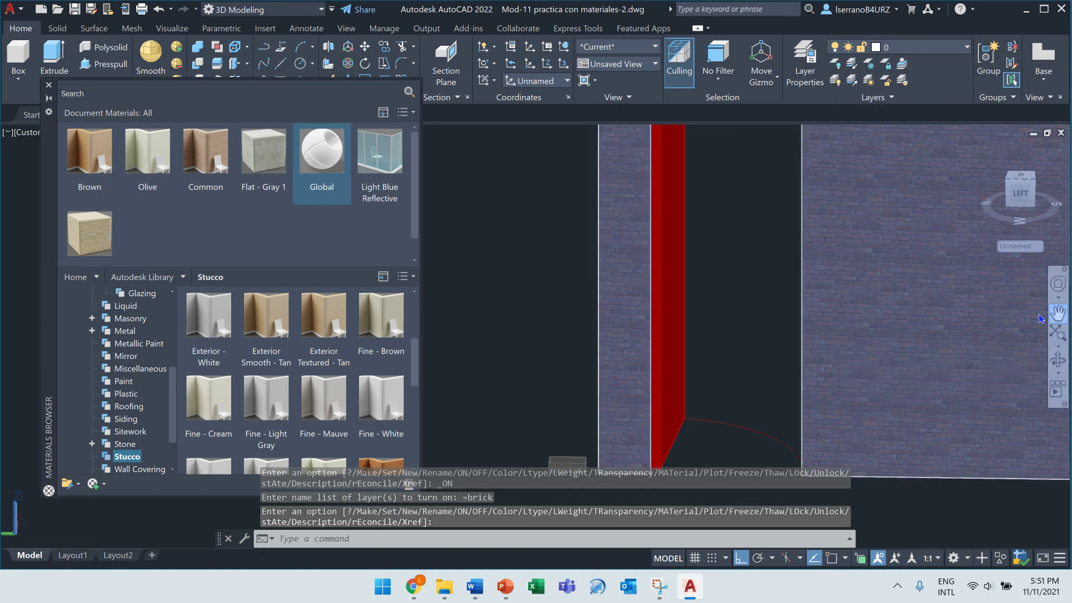
left_click_drag(740, 417, 759, 391)
left_click(1057, 360)
left_click_drag(698, 430, 710, 402)
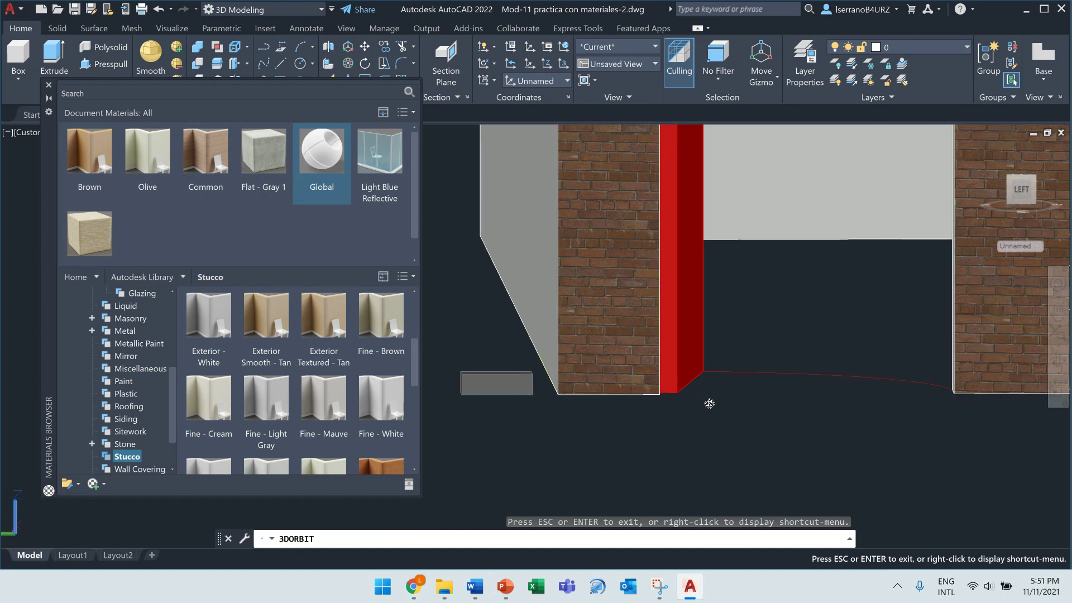
key("Escape")
middle_click_drag(692, 370, 821, 395)
key("Escape")
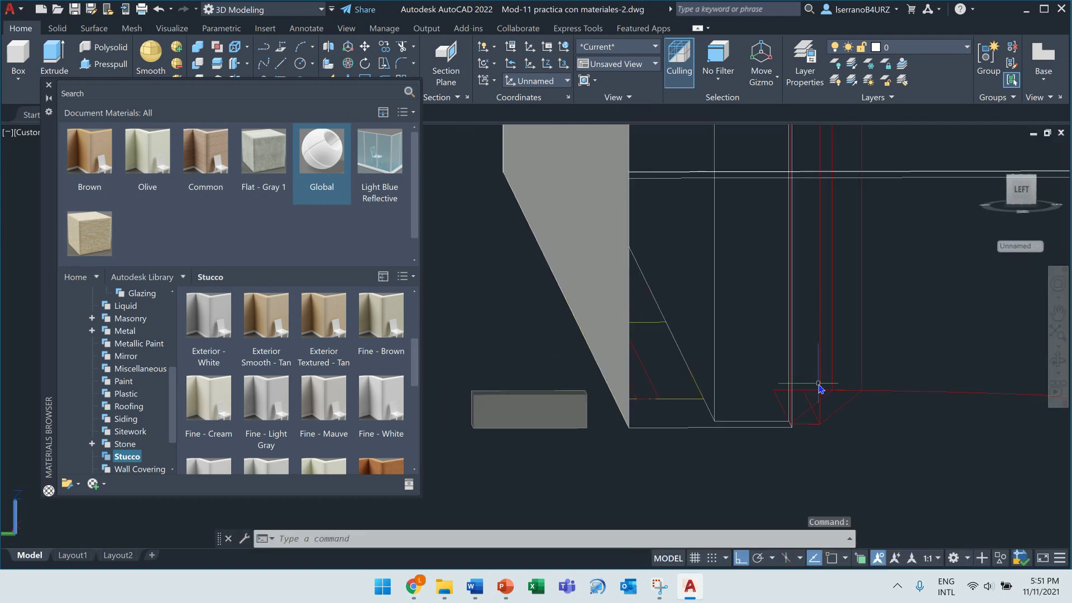
scroll(852, 304, "down", 2)
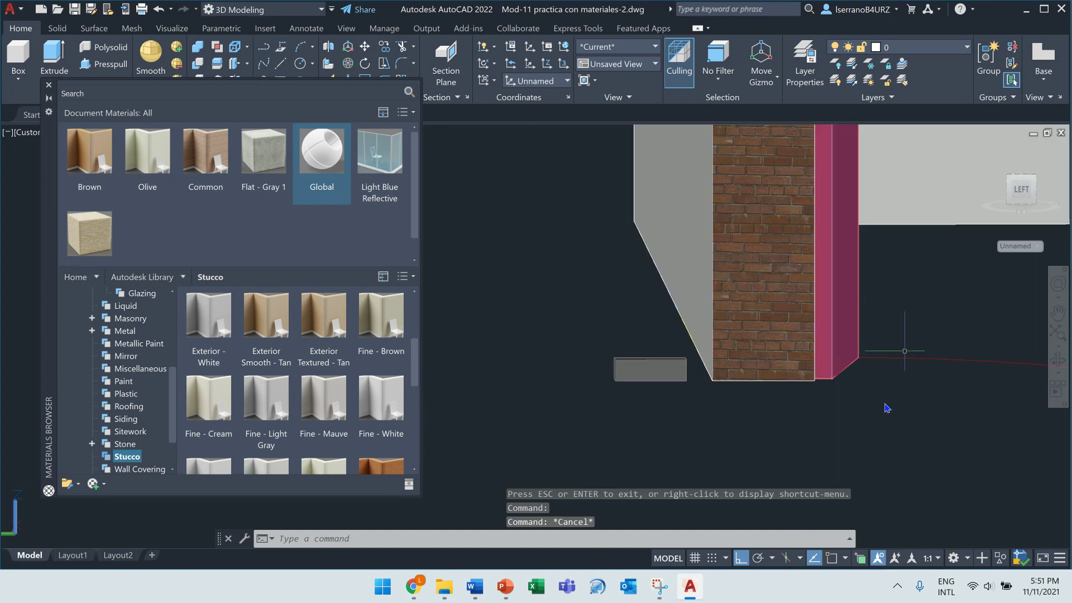
scroll(804, 373, "up", 2)
key("Escape")
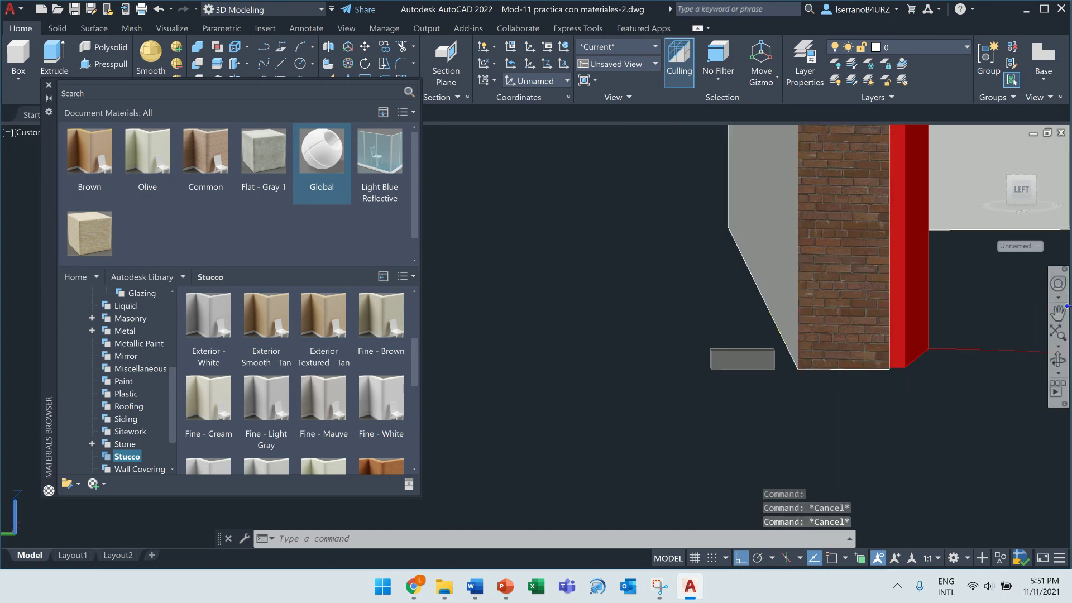
left_click(1058, 314)
left_click_drag(824, 473, 694, 475)
key("Escape")
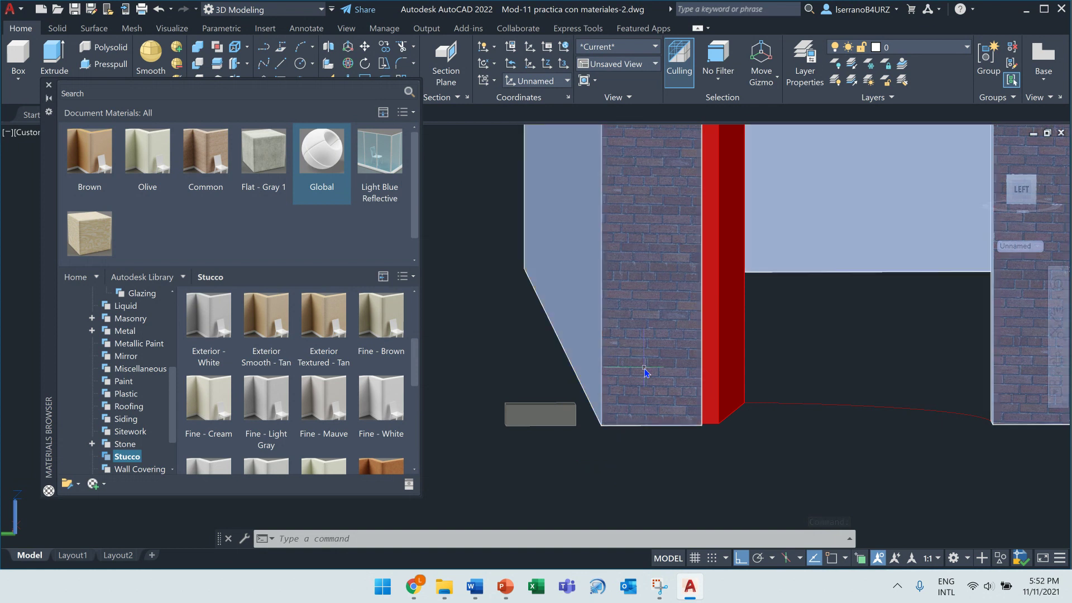
- Open the Common brick material for editing and bring up the texture settings of its colour image
double_click(202, 141)
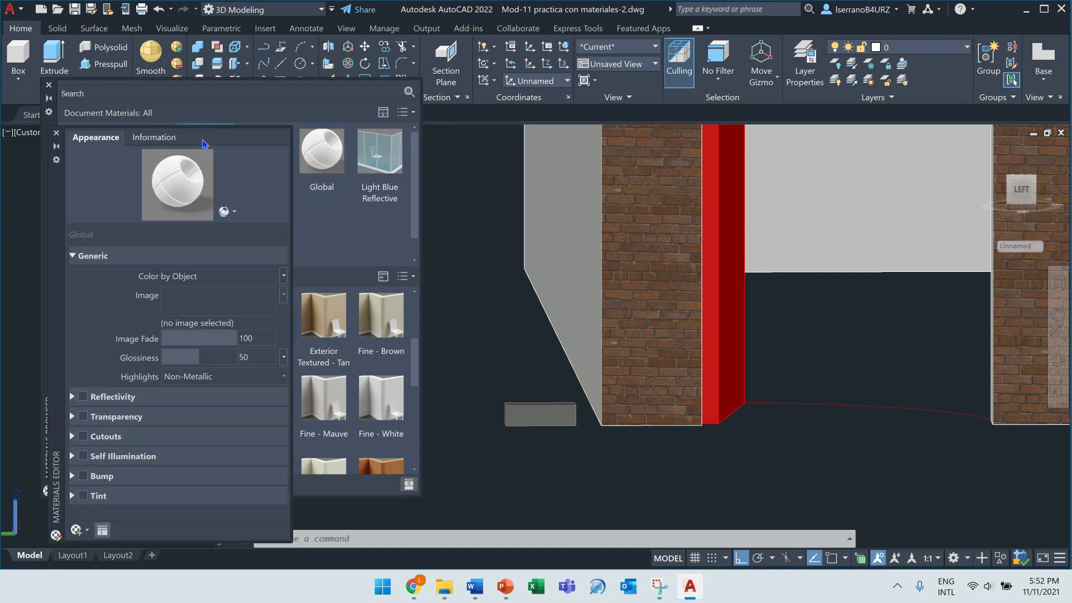
left_click_drag(58, 205, 39, 202)
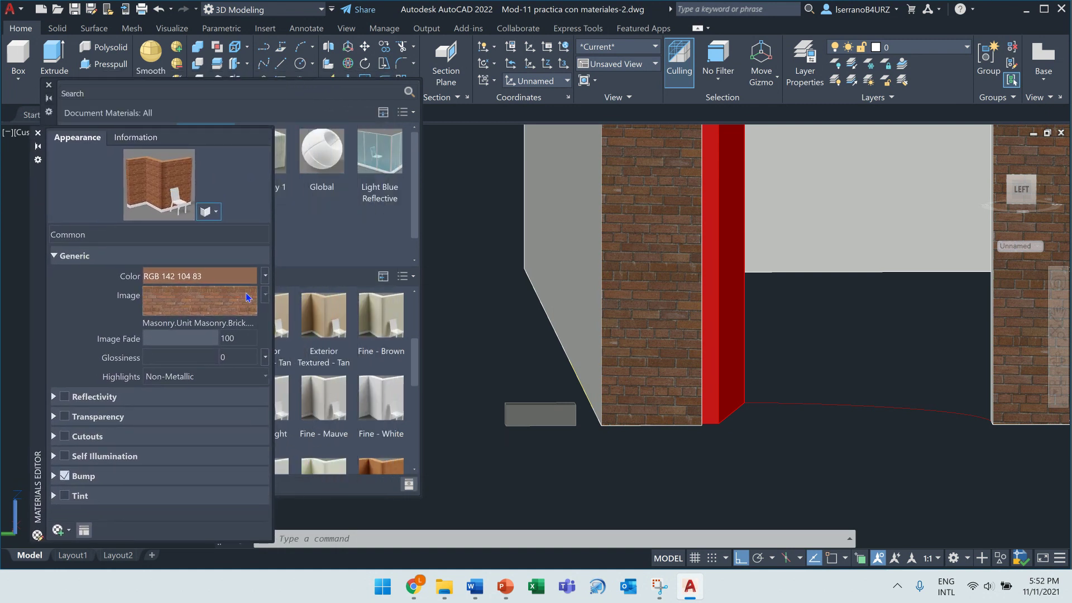
left_click(195, 303)
left_click_drag(304, 270, 217, 248)
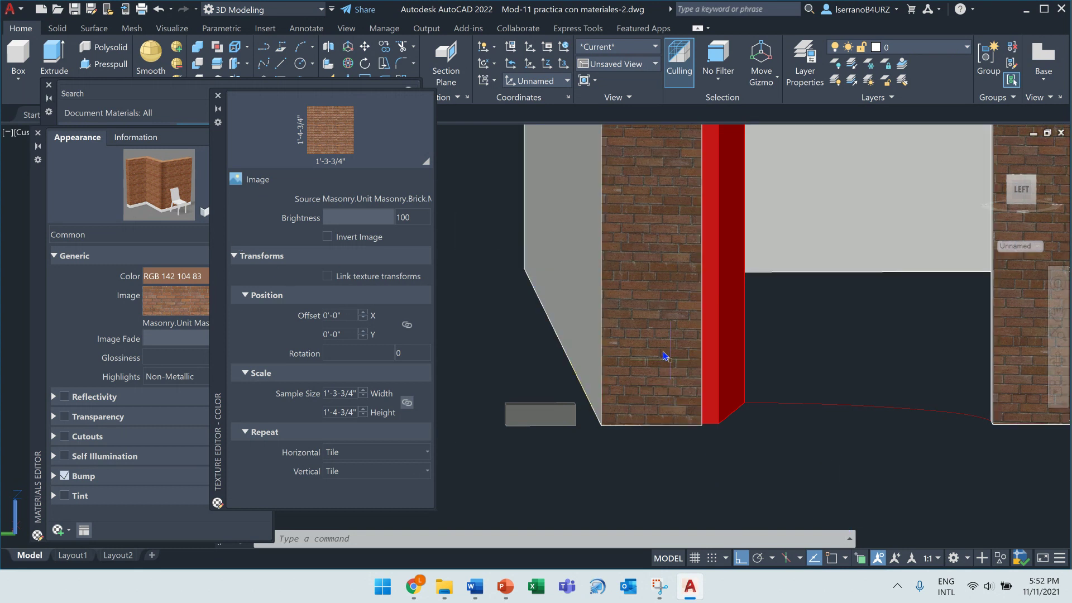
- Unlink the brick texture's sample width from its height and set the sample width to 1'-4-1/4"
left_click(677, 369)
left_click(406, 403)
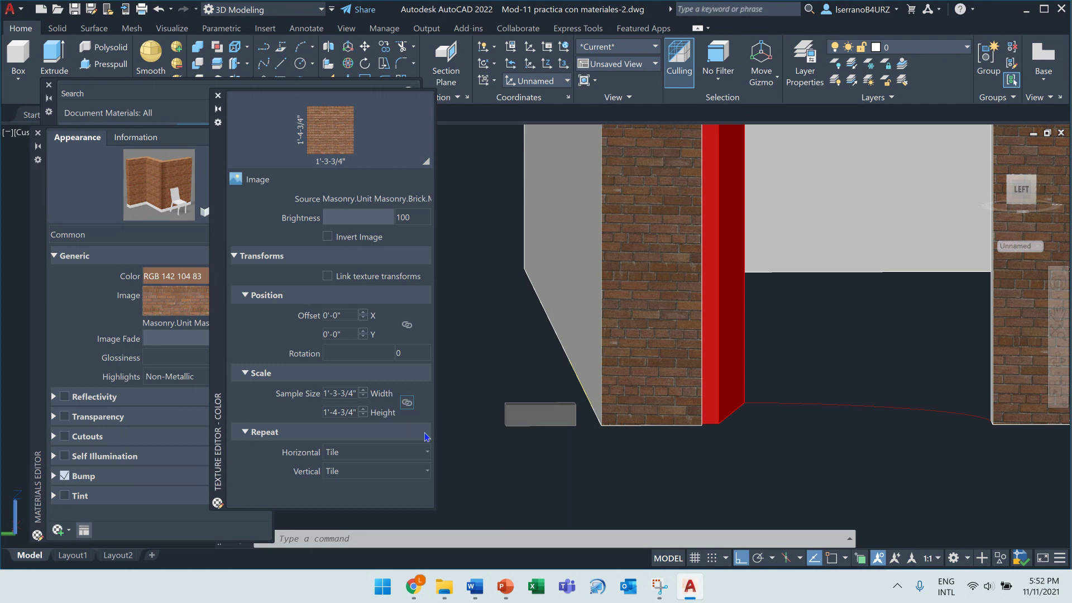
left_click(364, 390)
left_click(363, 391)
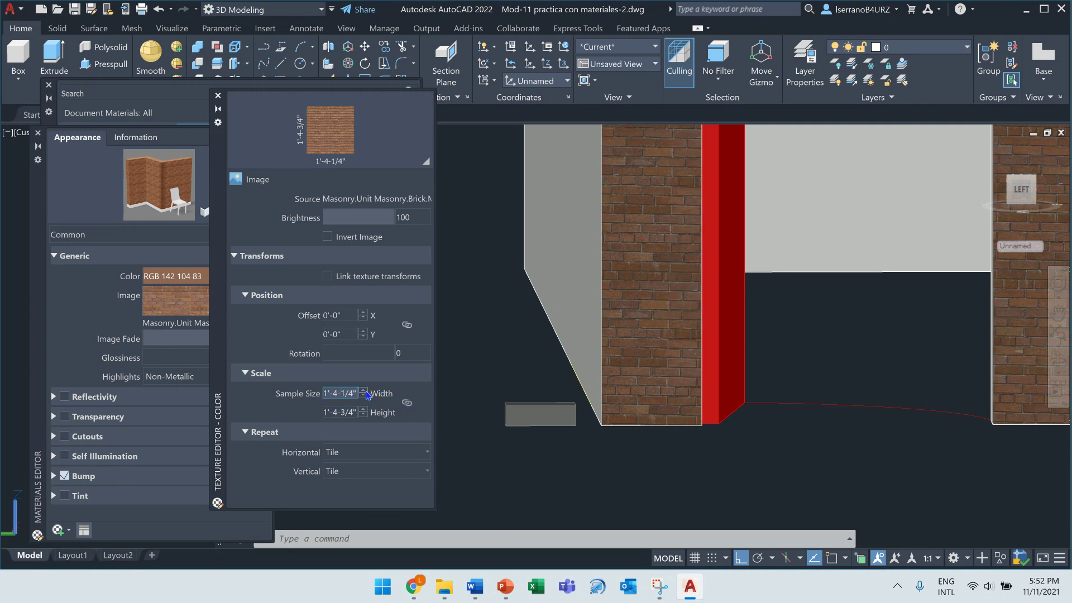
- Relink the brick texture's sample width and height and raise the sample width to 1'-11-1/2"
left_click(408, 404)
left_click(363, 390)
left_click(363, 391)
left_click(363, 391)
left_click(363, 390)
left_click(363, 391)
left_click(364, 391)
left_click(364, 391)
left_click(363, 390)
left_click(364, 391)
left_click(364, 391)
left_click(363, 391)
left_click(363, 391)
left_click(364, 391)
- Try to set the brick texture's sample width to 3'2, undo it and reopen the colour image's texture settings
double_click(346, 393)
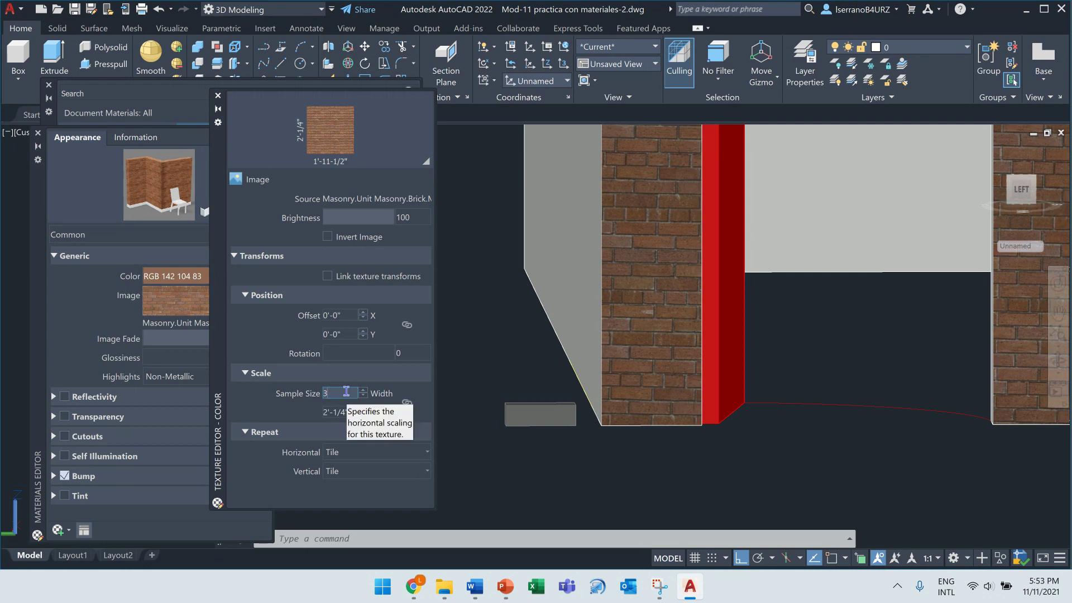
type("3'2")
key("Return")
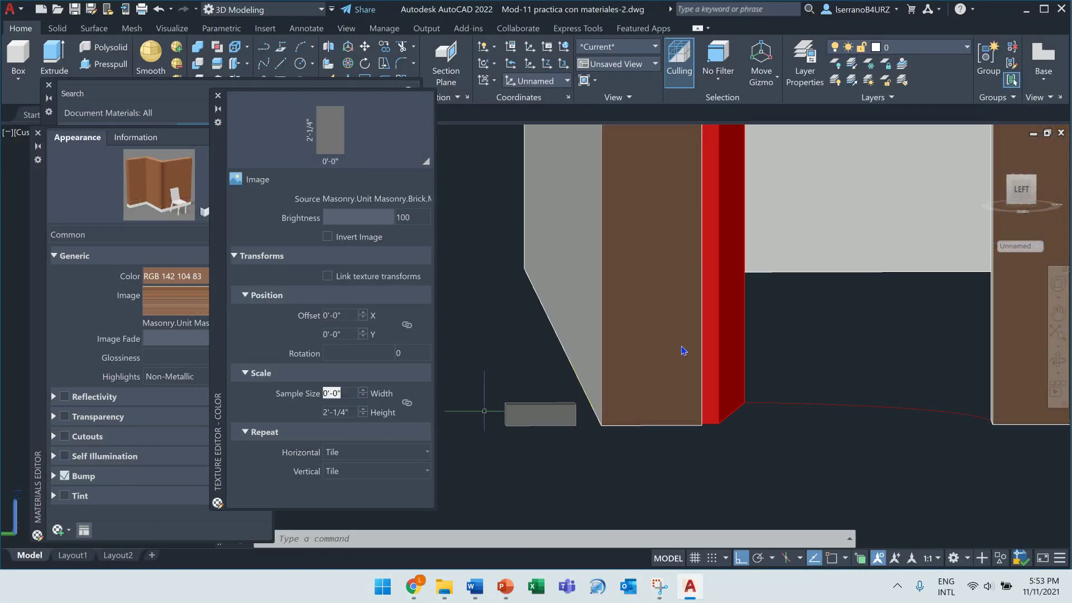
left_click(159, 9)
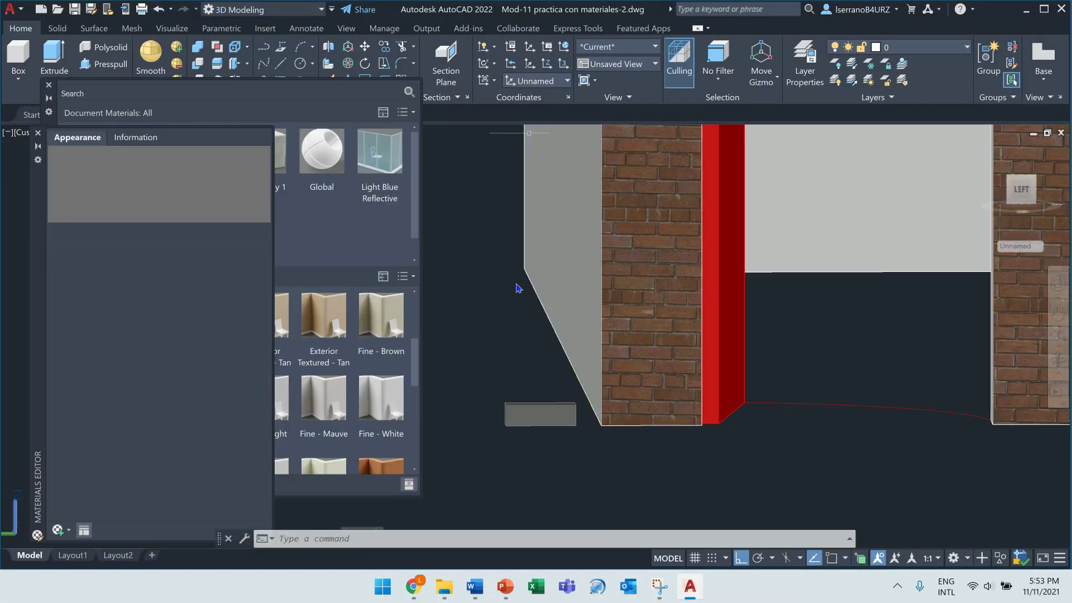
left_click(186, 305)
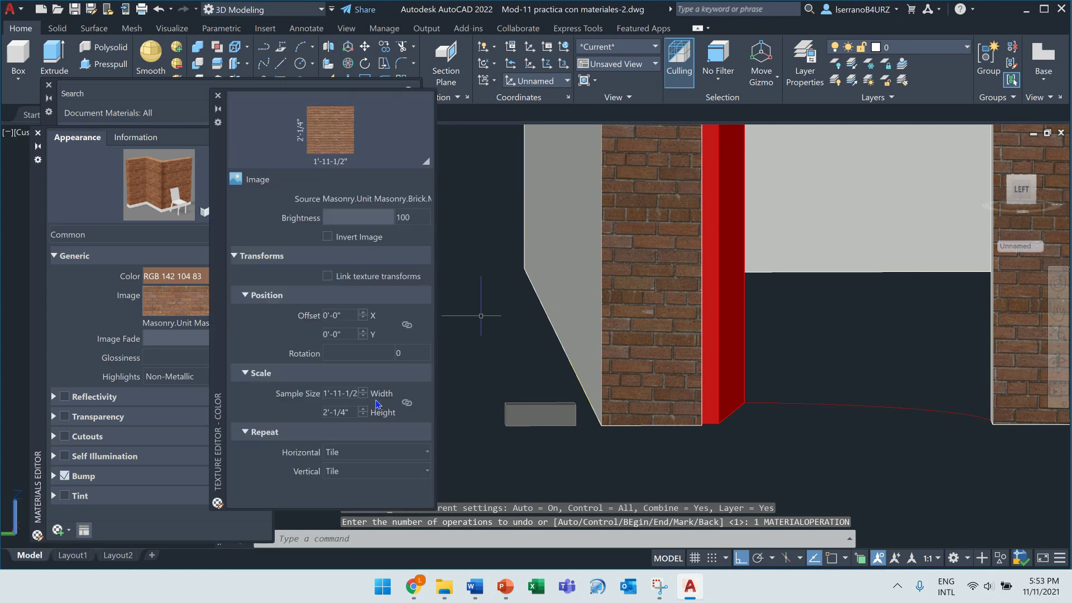
- Set the brick texture's linked sample width to 3'-2"
double_click(344, 393)
type("3'2\"")
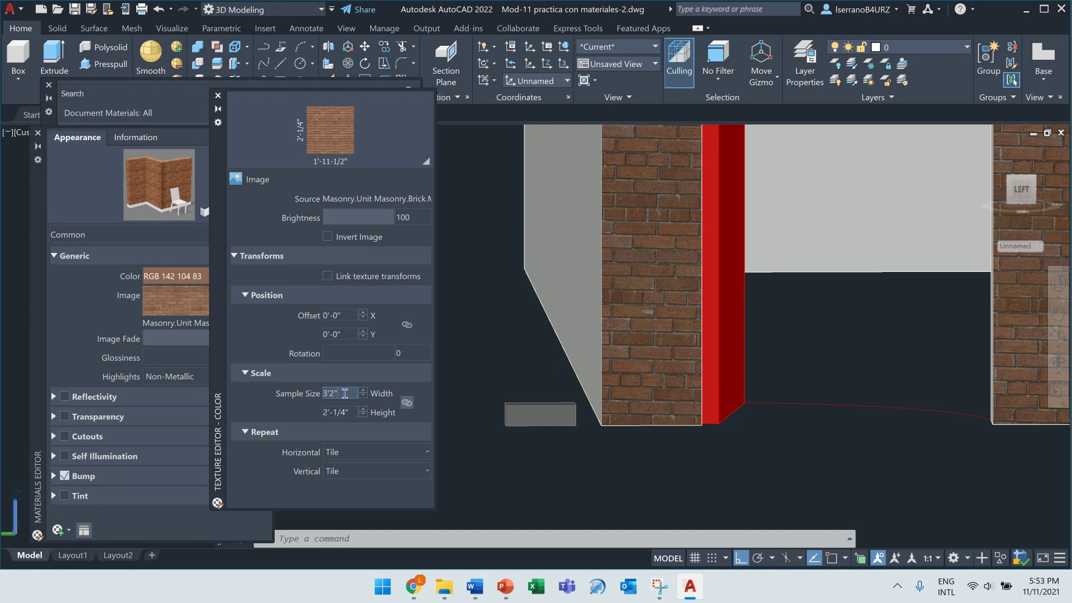
key("Return")
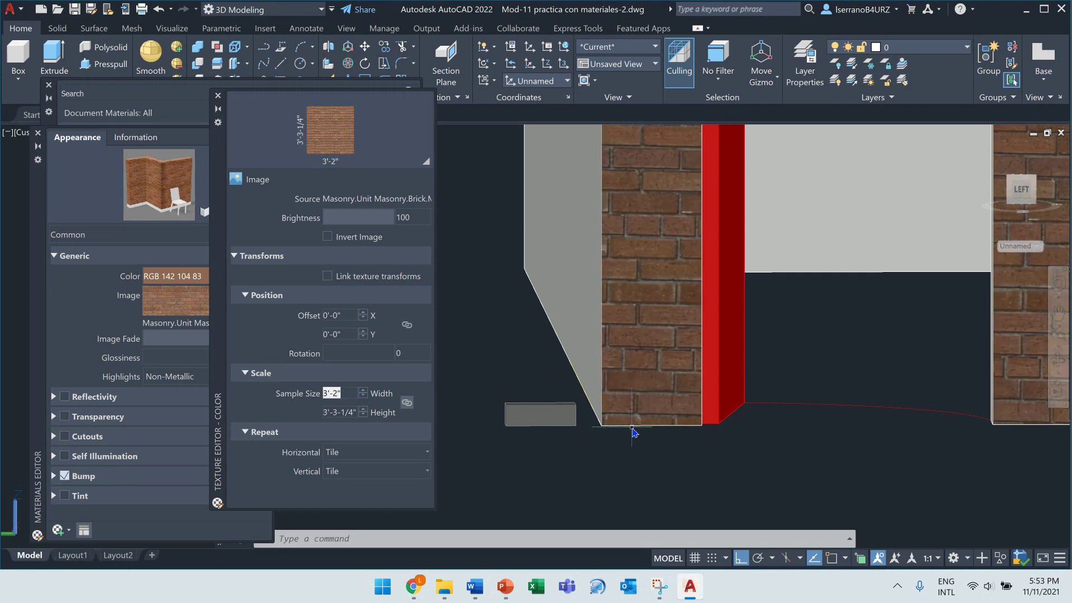
- Examine the rescaled brick pattern on the front wall against the modelled brick and along the wall's lower edge
key("ctrl+z")
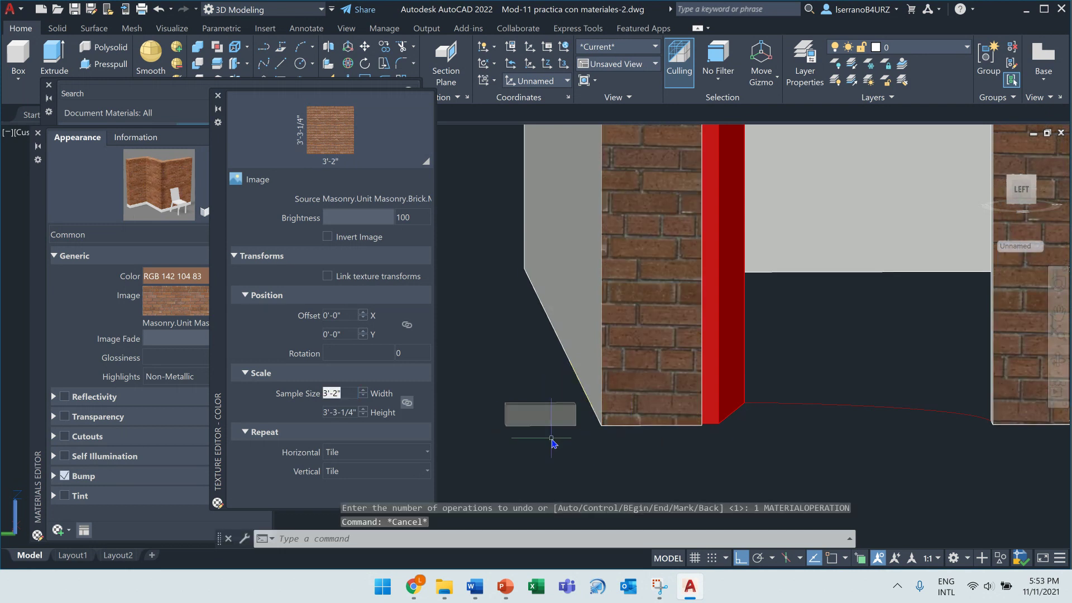
key("Escape")
left_click(551, 416)
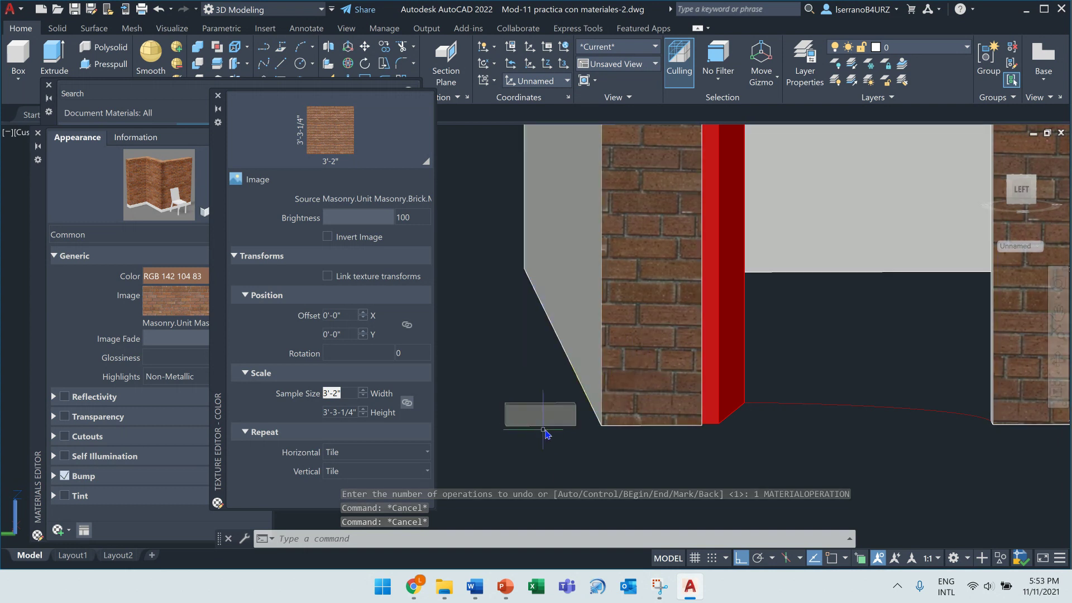
scroll(792, 468, "down", 5)
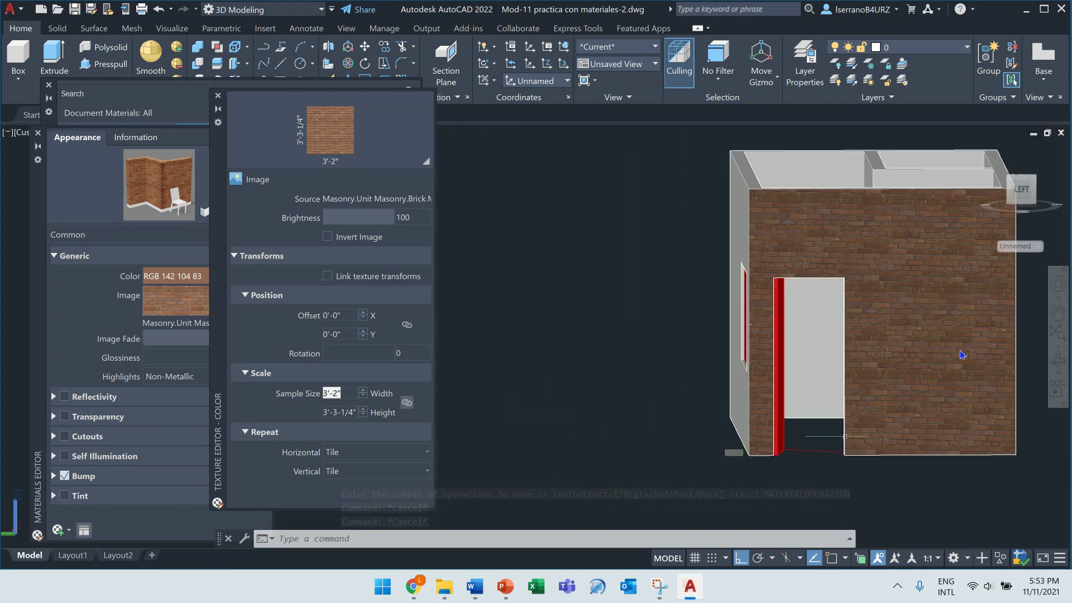
scroll(897, 395, "up", 2)
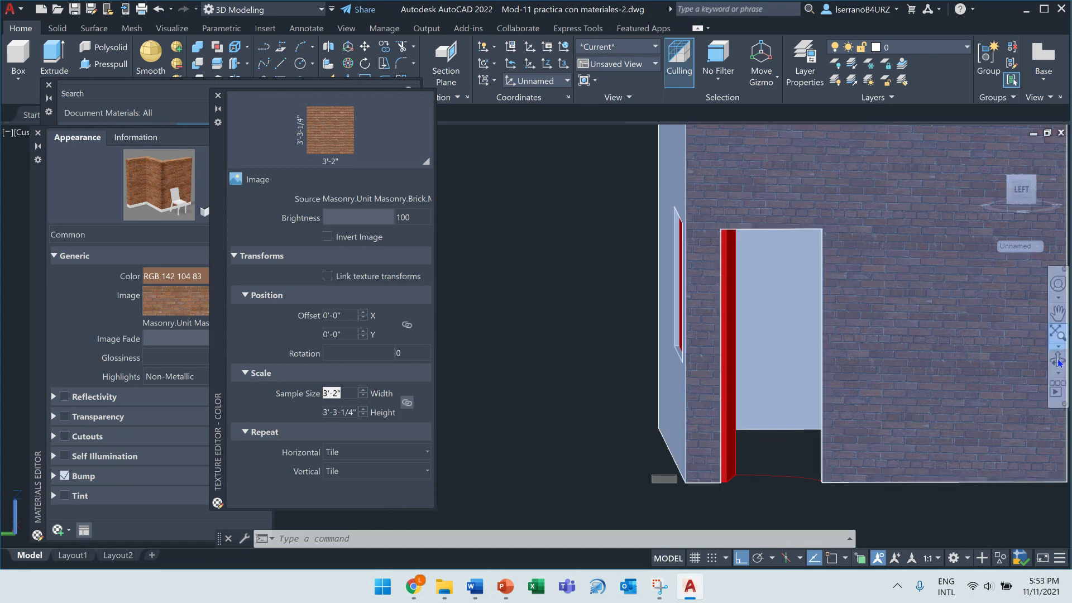
left_click(1057, 312)
left_click_drag(947, 376, 735, 397)
key("Escape")
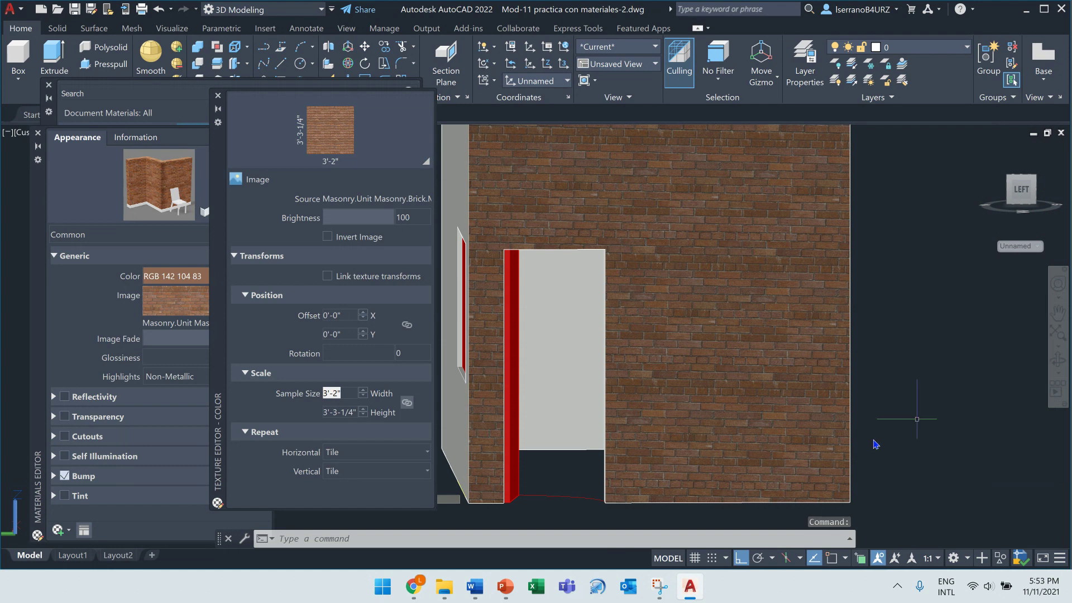
scroll(720, 383, "up", 2)
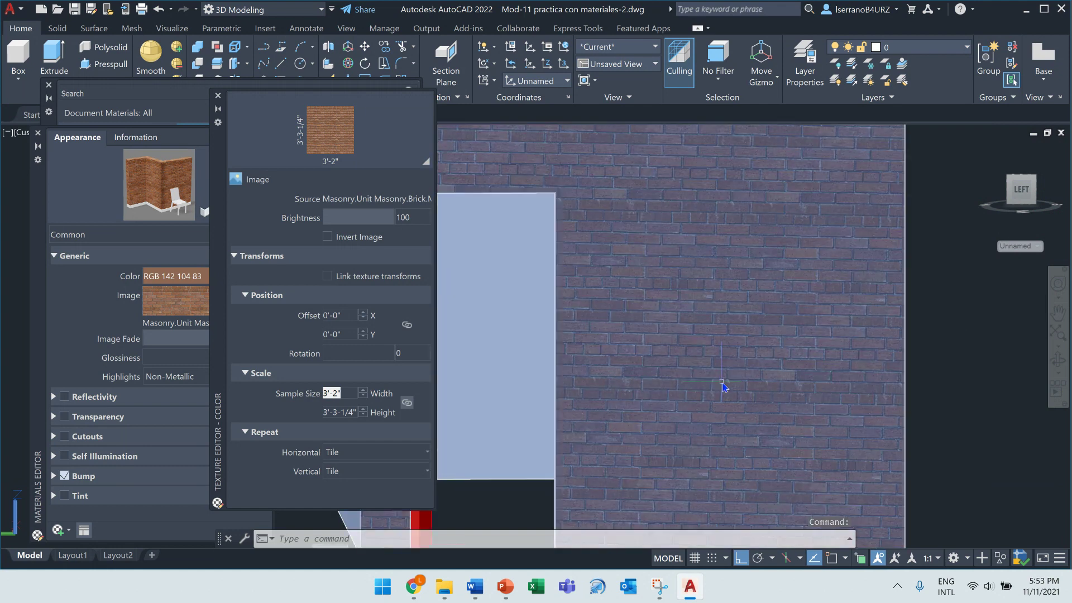
left_click(1059, 312)
left_click_drag(815, 407, 875, 290)
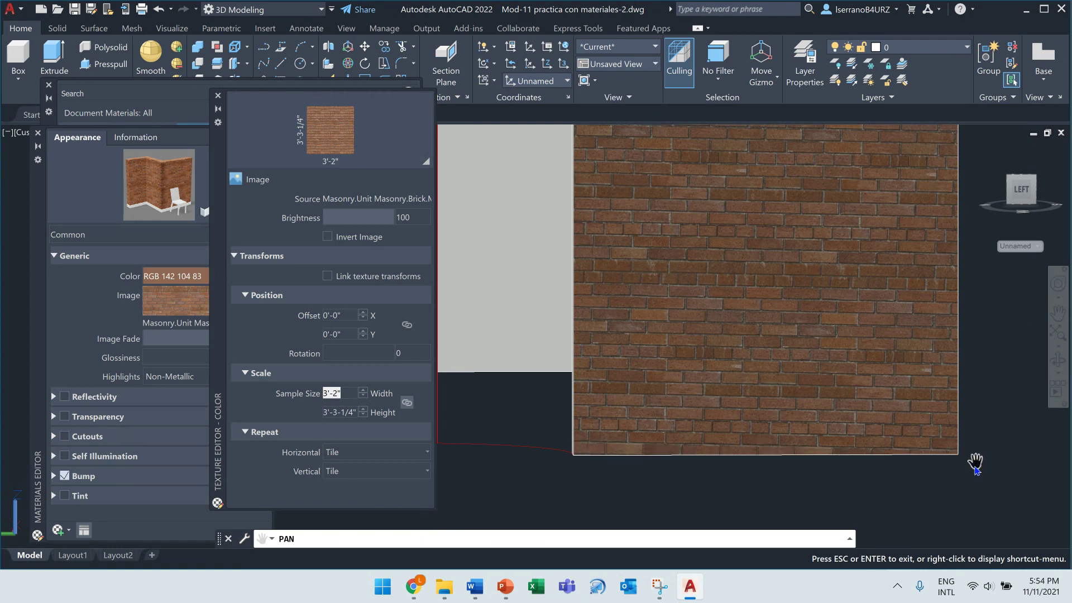
key("Escape")
left_click(695, 446)
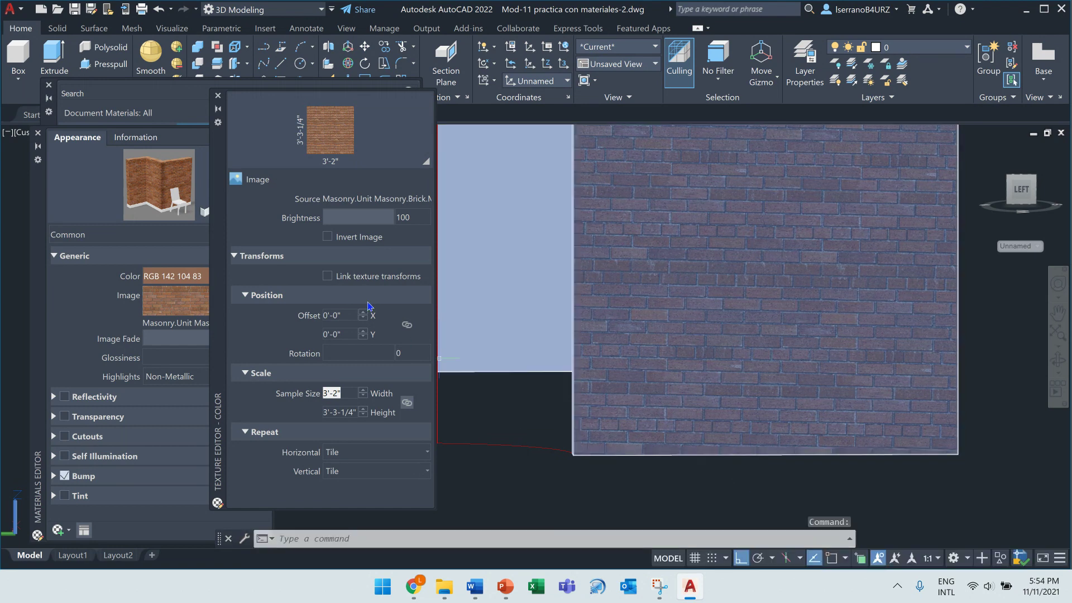
key("Escape")
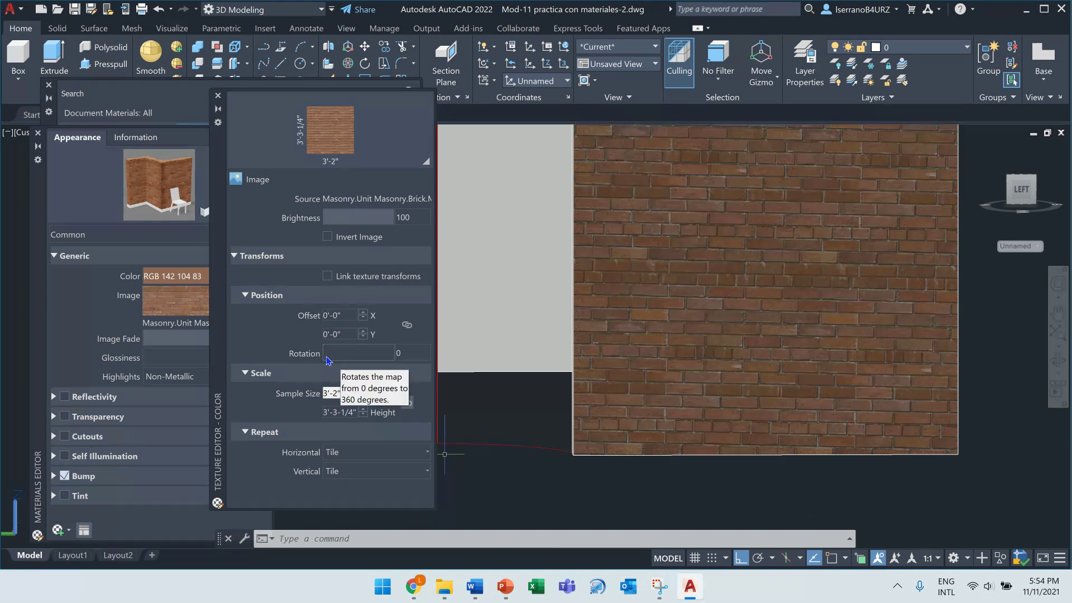
- Rotate the brick texture on the wall, entering a rotation of 178.5 degrees
left_click_drag(323, 360, 344, 363)
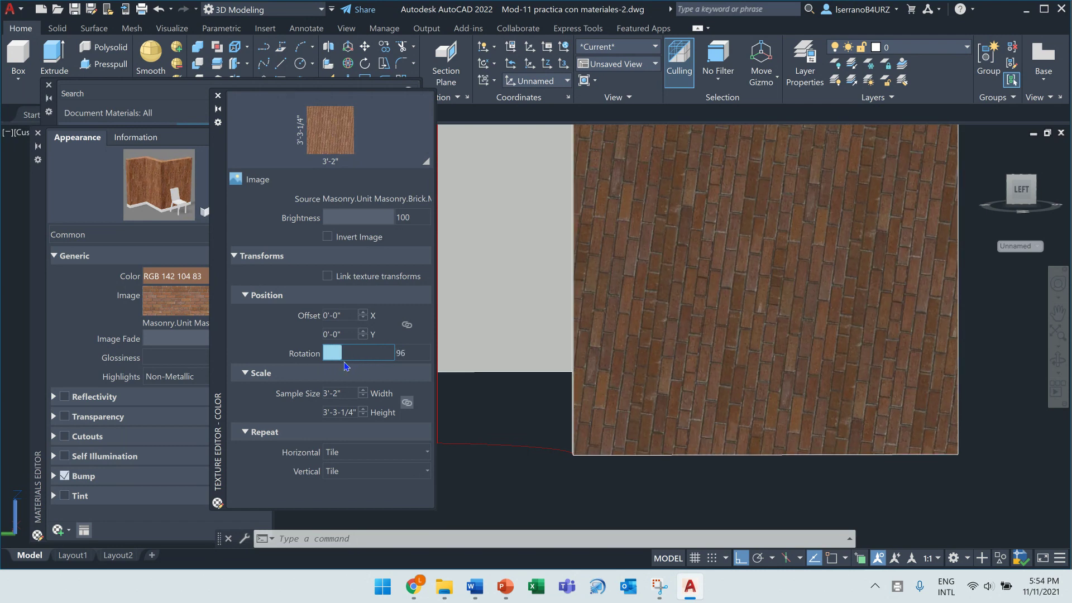
double_click(397, 353)
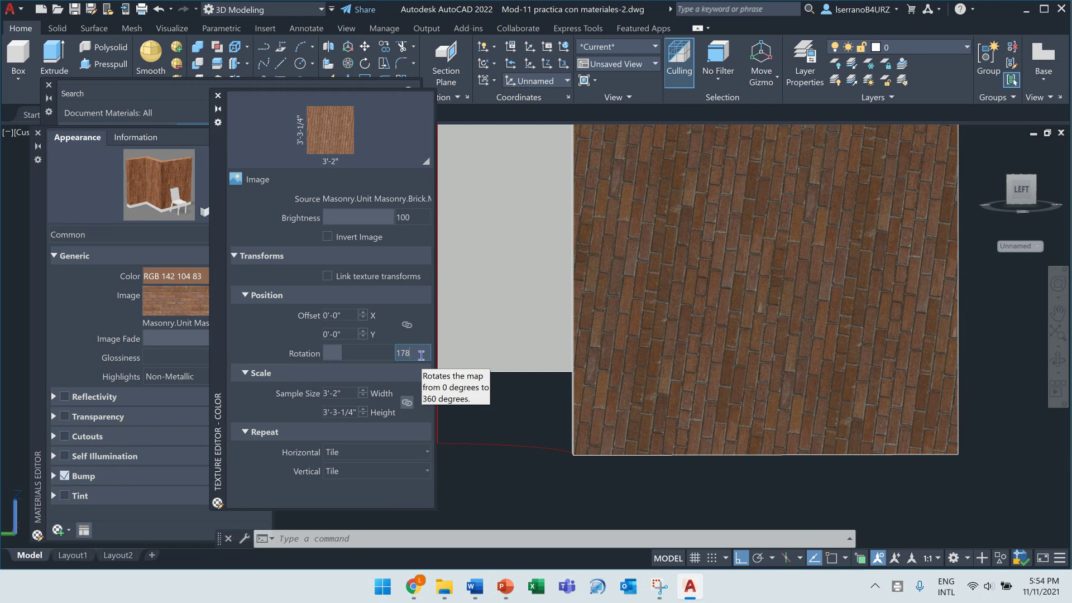
type("178.5")
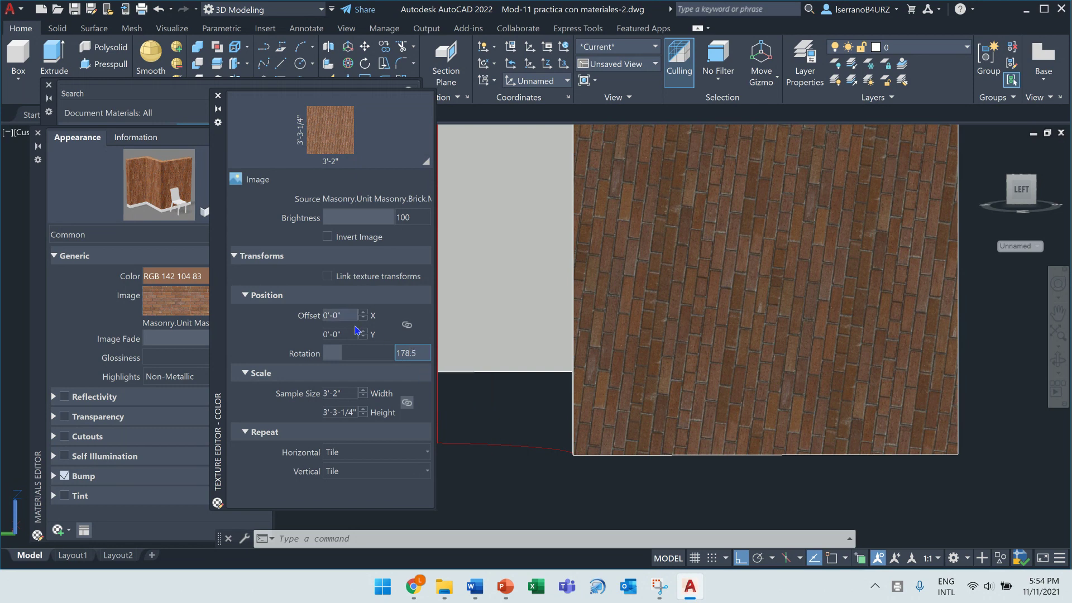
left_click(270, 335)
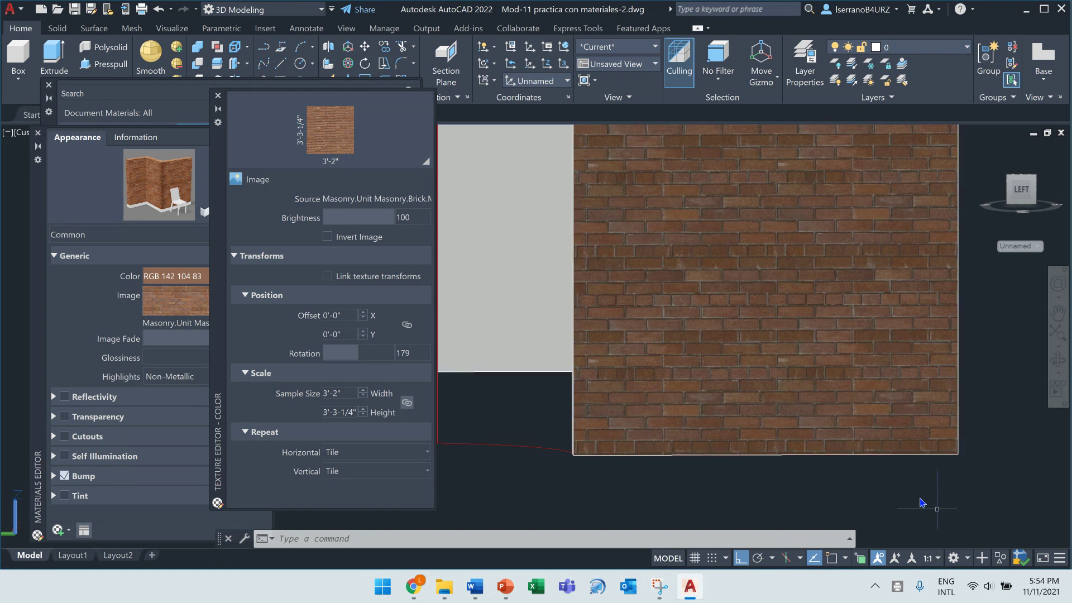
- Try to re-enter the brick texture's rotation with a decimal value
double_click(420, 353)
type("1")
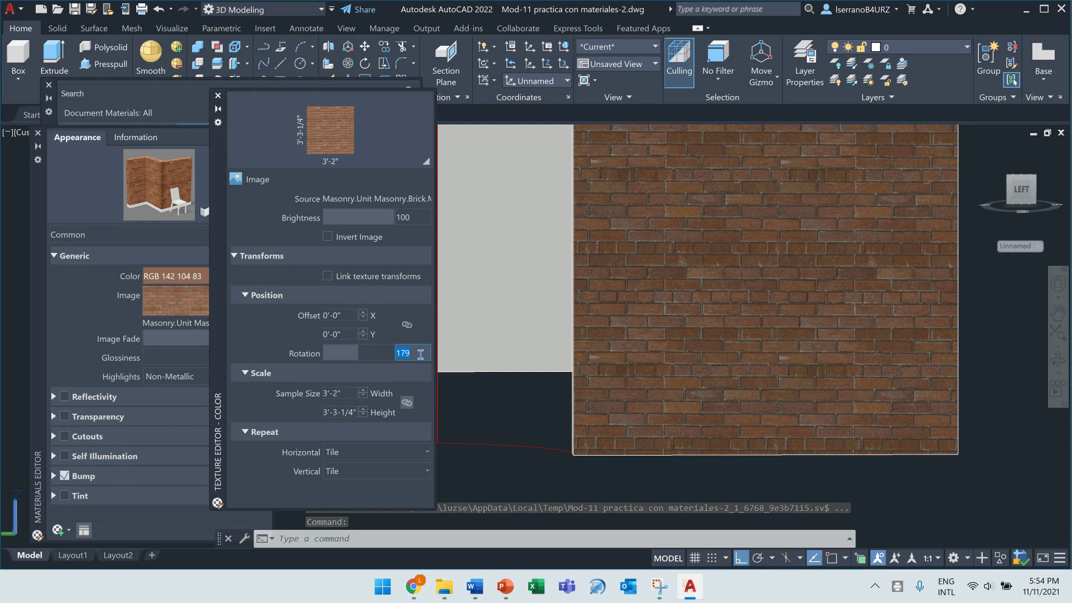
key("BackSpace")
type("8.")
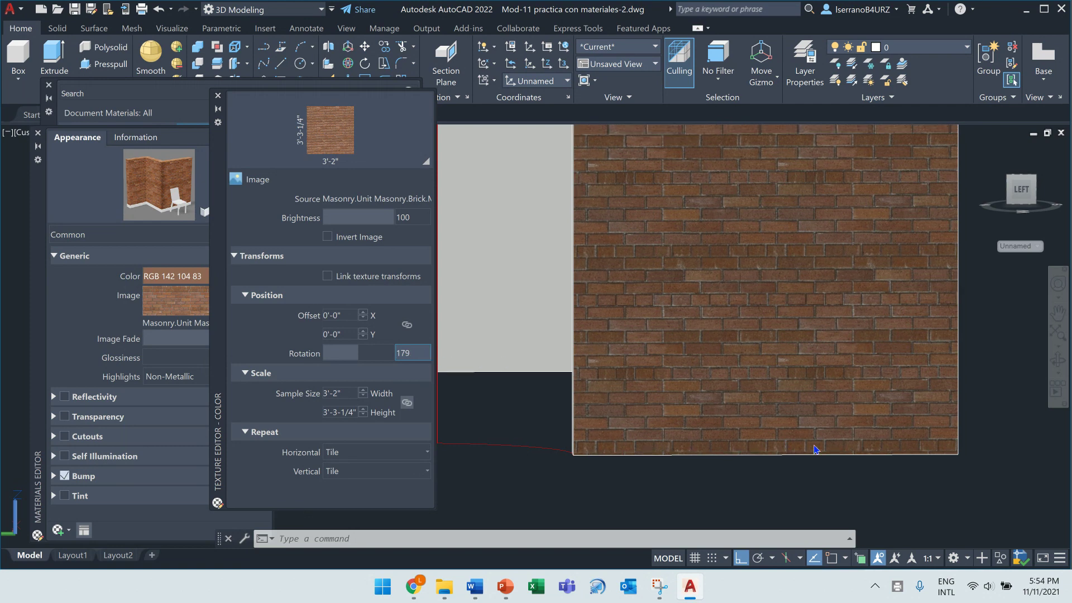
- Examine the front wall's brick pattern and doorway, ending at an angle that shows the adjoining side wall
scroll(813, 442, "down", 2)
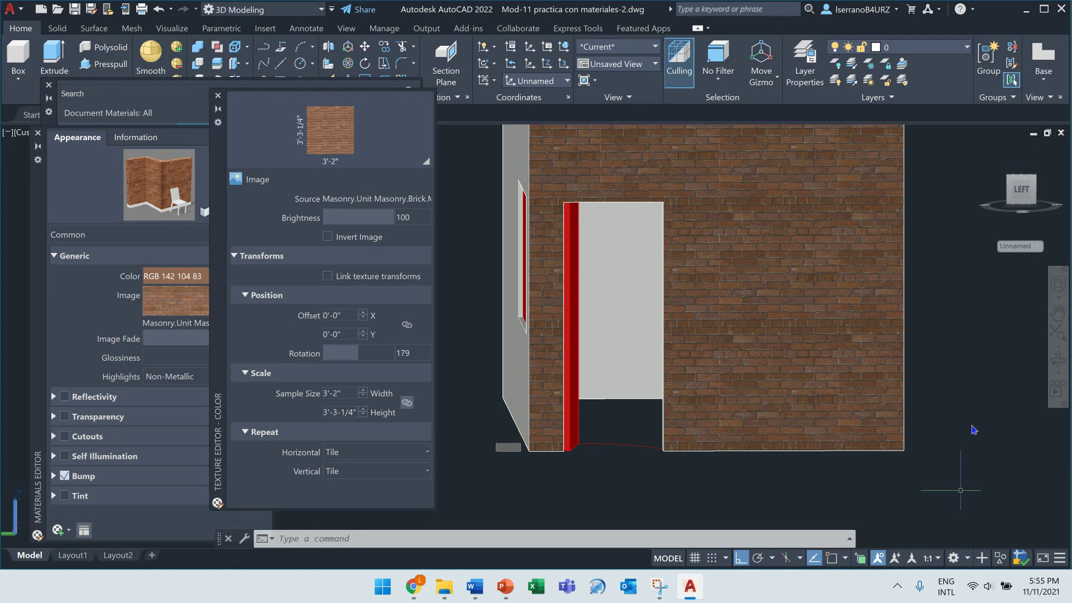
left_click(1058, 313)
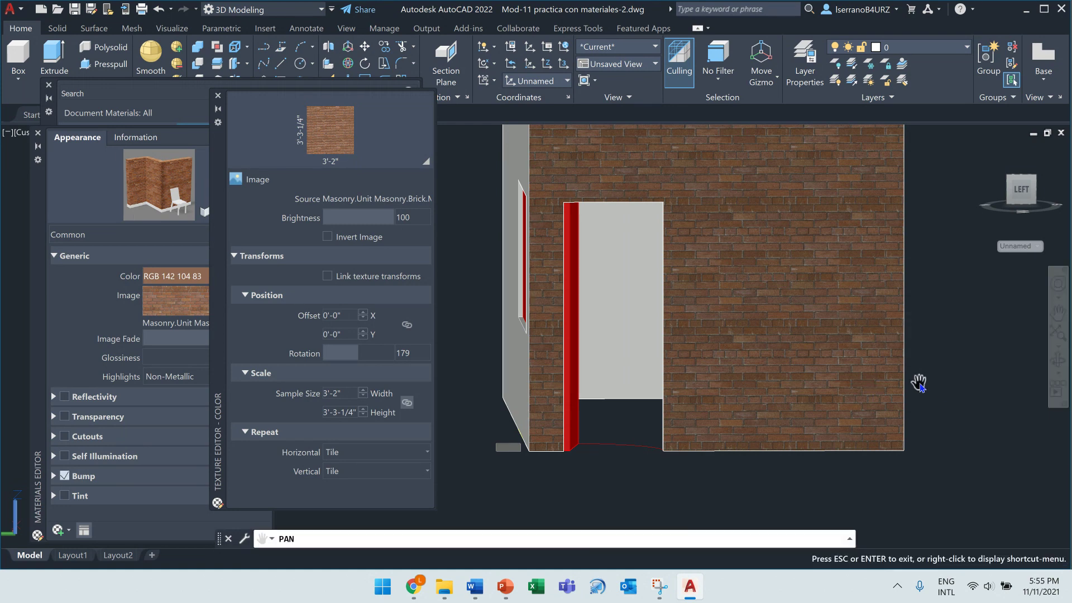
left_click_drag(859, 391, 809, 397)
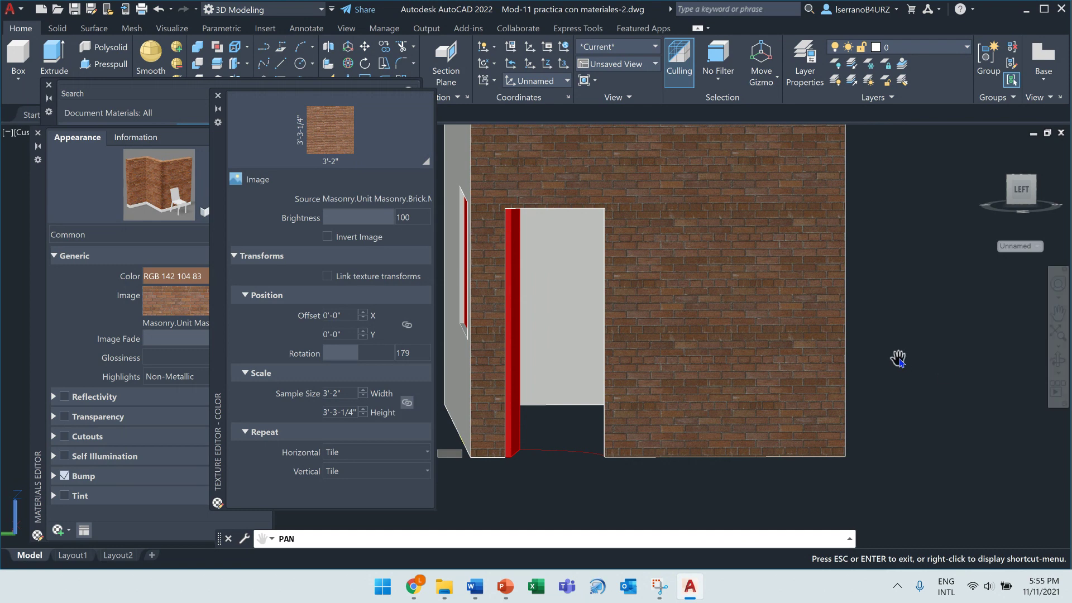
left_click_drag(904, 359, 975, 335)
left_click(1057, 360)
left_click_drag(782, 391, 758, 360)
right_click(756, 344)
left_click(770, 88)
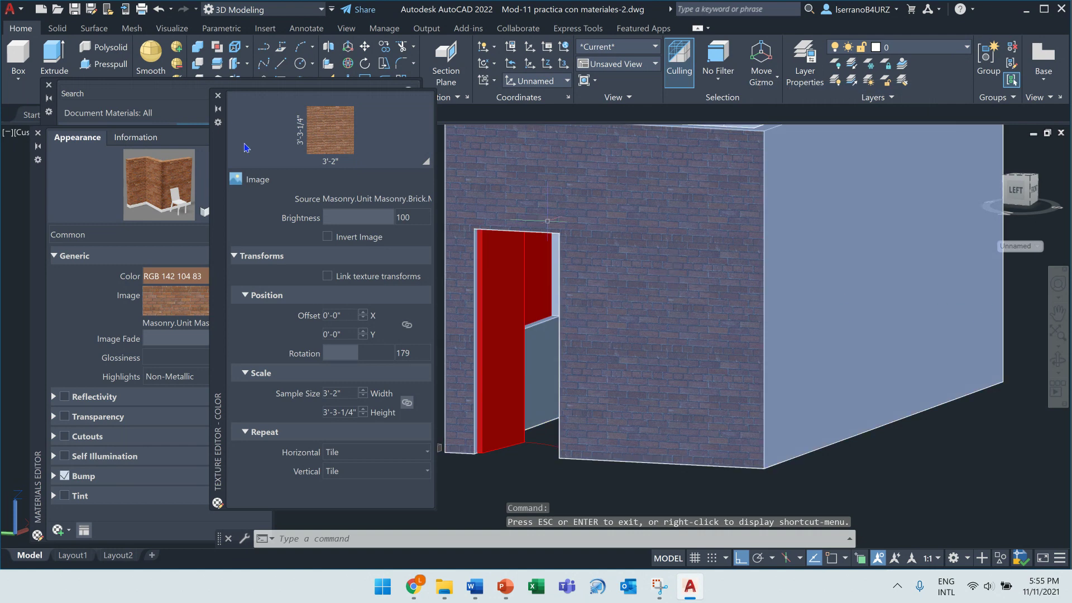
- Close the texture and material editors and apply the Plywood - Weathered material to the front door
left_click(217, 97)
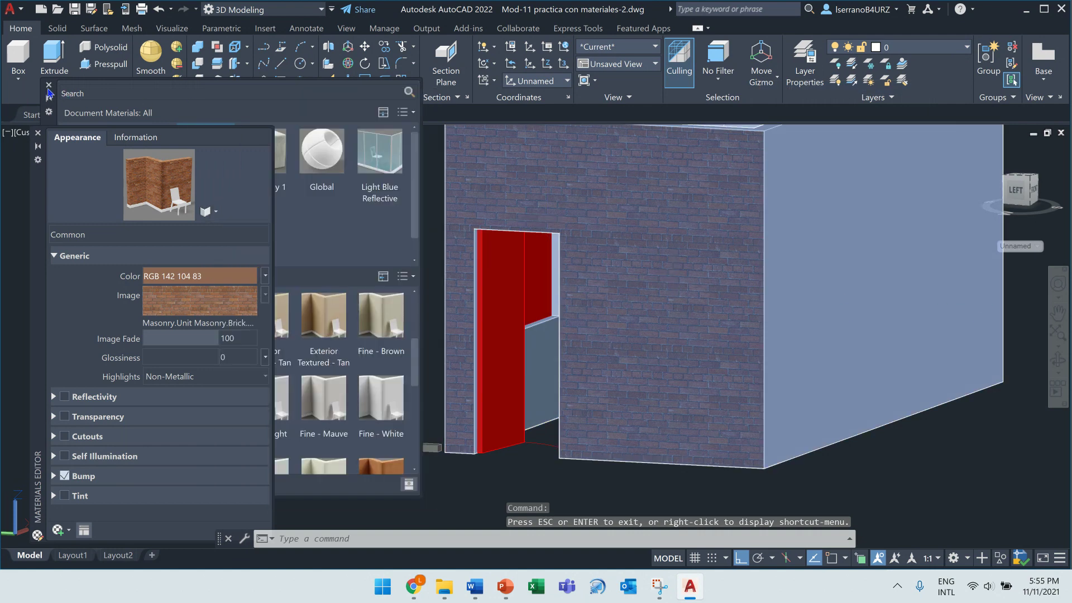
left_click(39, 133)
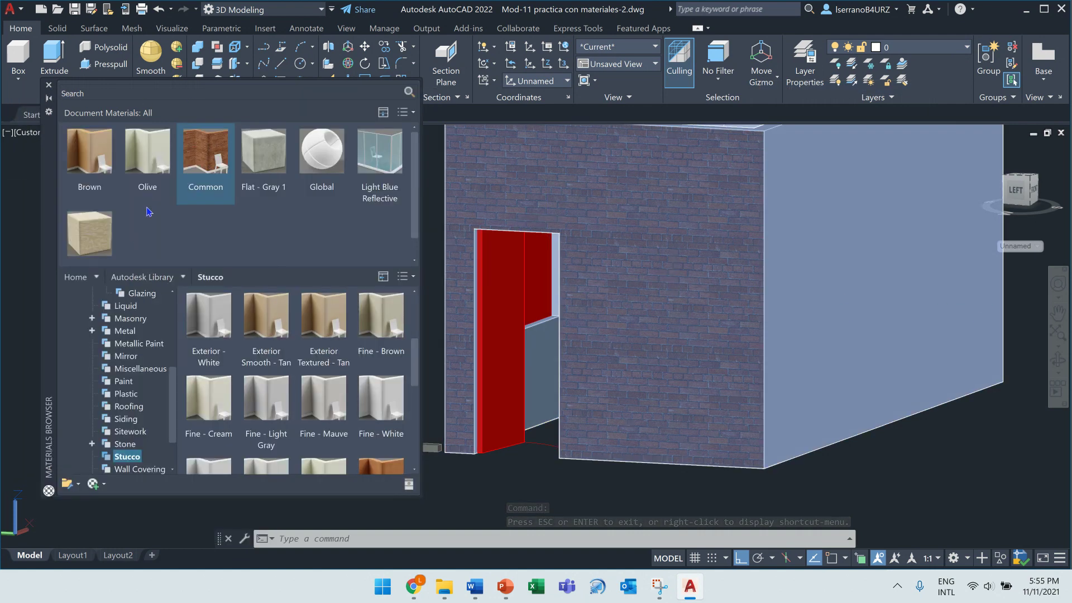
left_click_drag(85, 214, 509, 420)
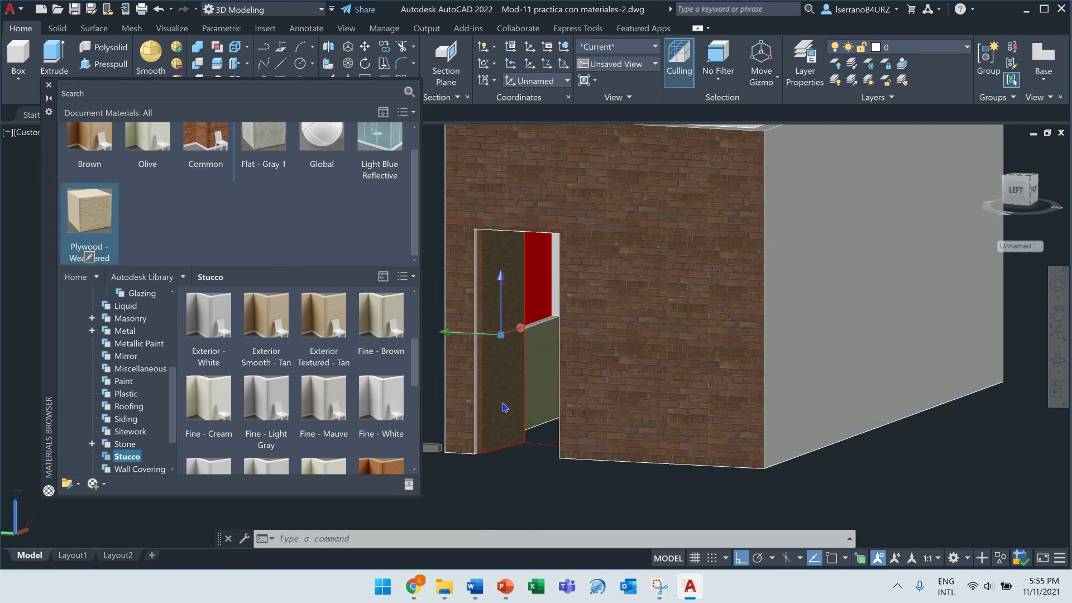
scroll(528, 471, "up", 3)
left_click(527, 470)
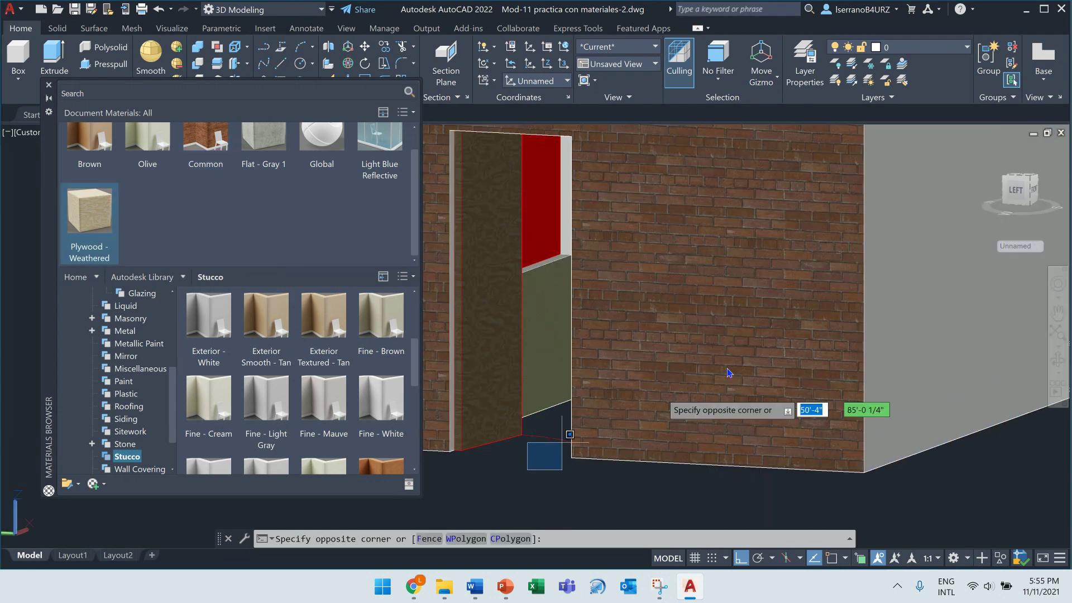
left_click(847, 432)
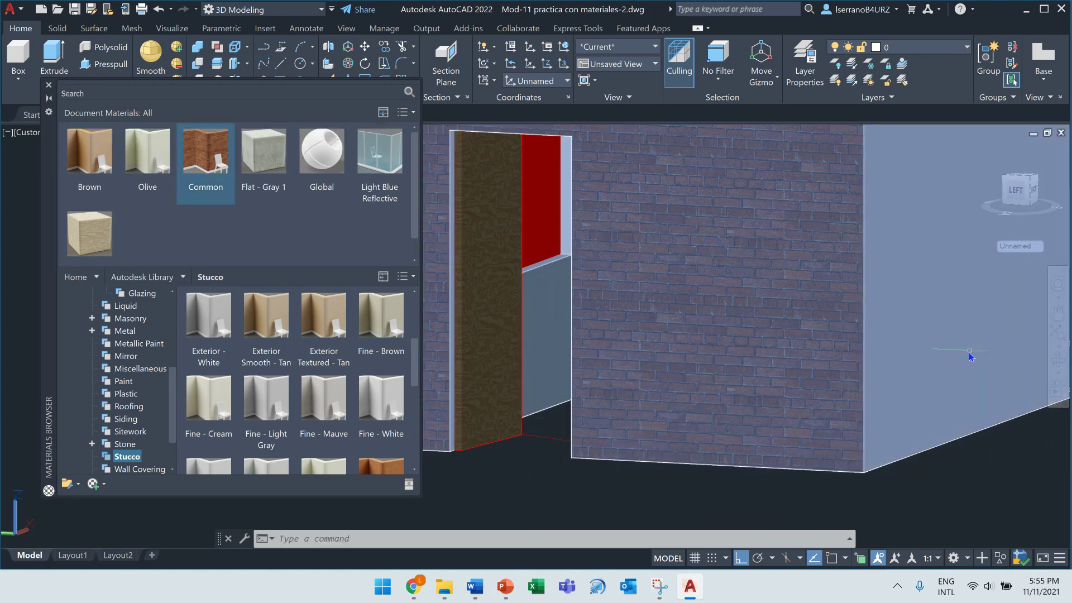
key("Escape")
- Inspect the plywood grain on the front door up close and open the Plywood - Weathered material for editing
scroll(736, 385, "up", 5)
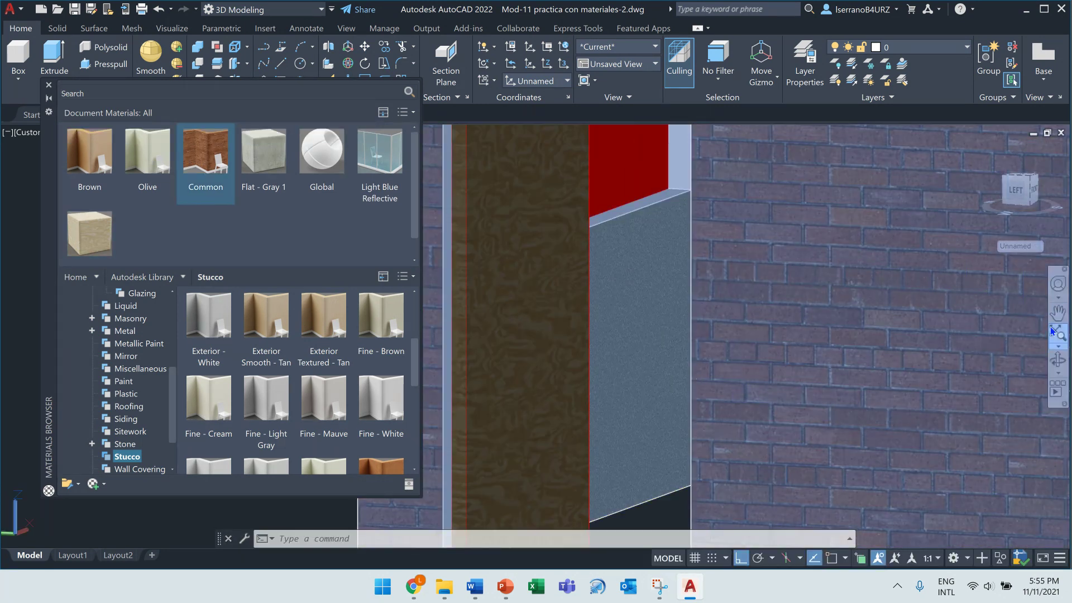
left_click(1058, 311)
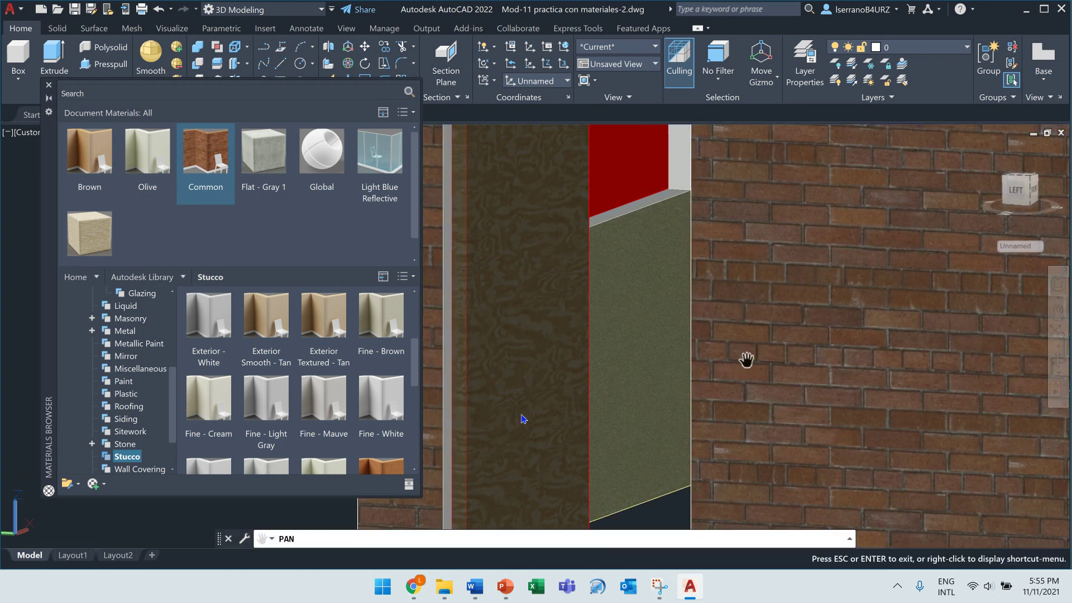
left_click_drag(527, 391, 584, 305)
key("Escape")
left_click(586, 340)
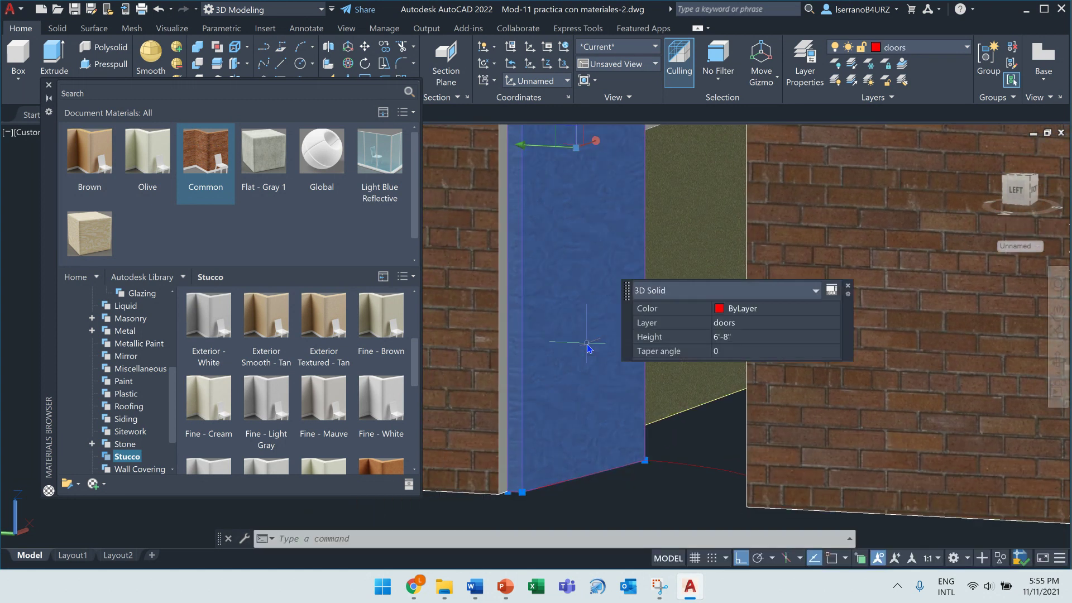
left_click(90, 231)
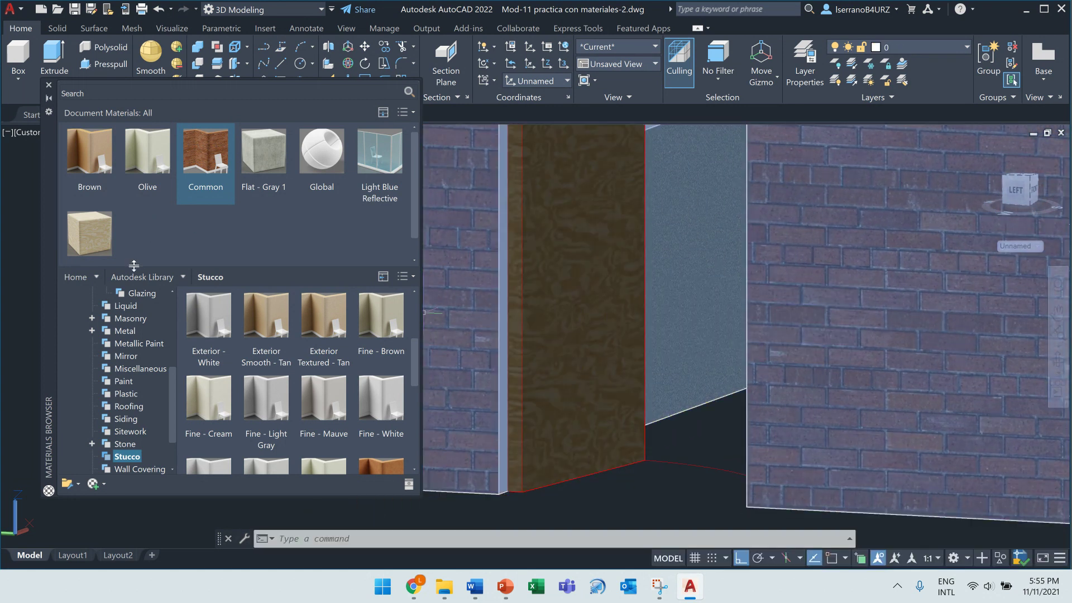
double_click(91, 218)
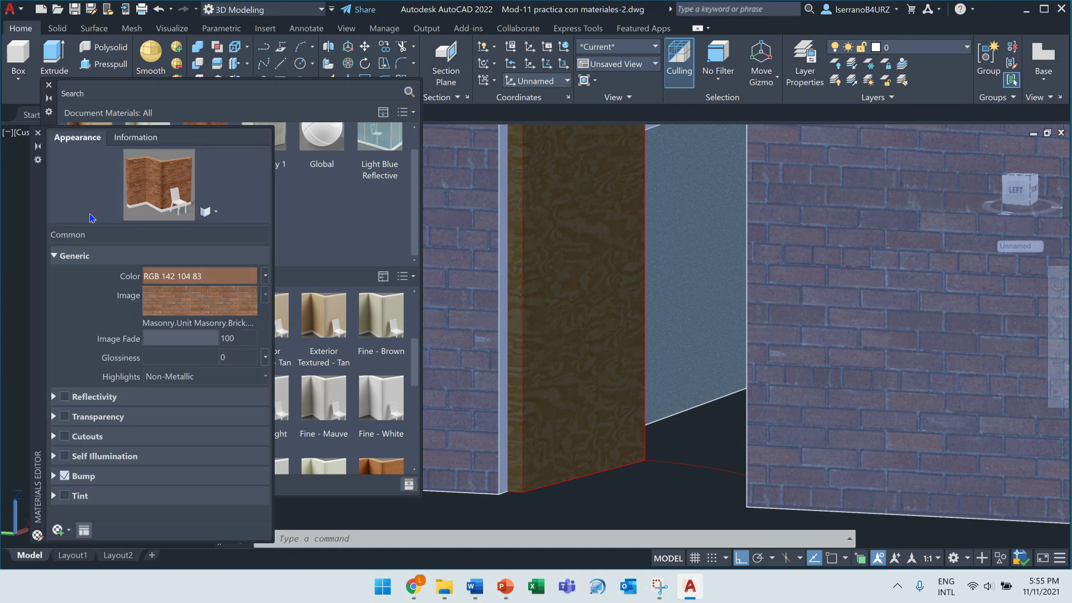
- Set the plywood texture's sample size to 4'-3-3/4" wide by 4'-3/4" high and close the texture editor
left_click(191, 285)
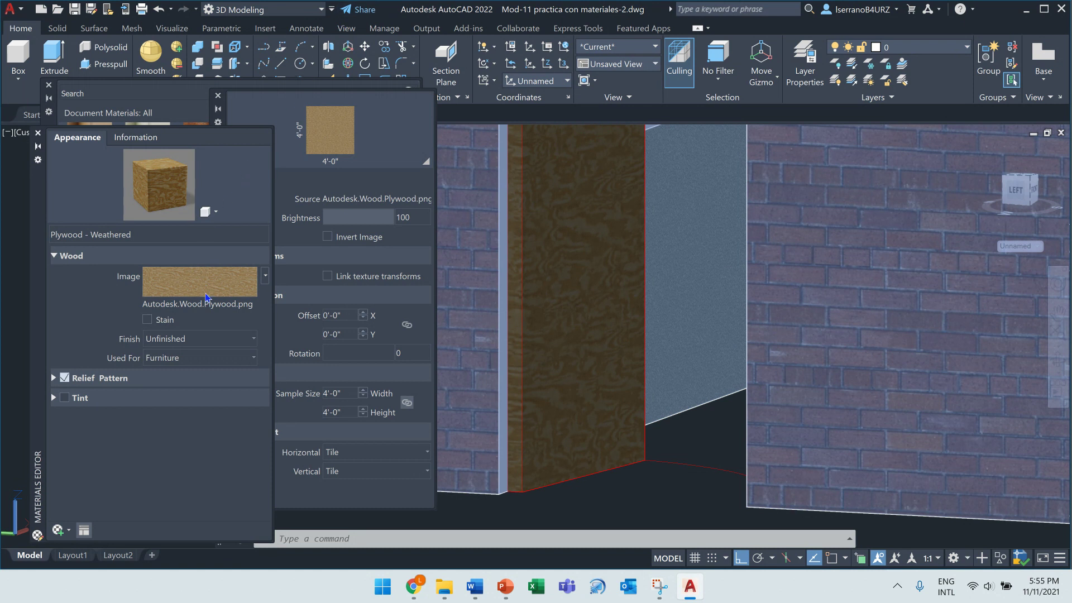
left_click(243, 101)
left_click(407, 403)
left_click(364, 390)
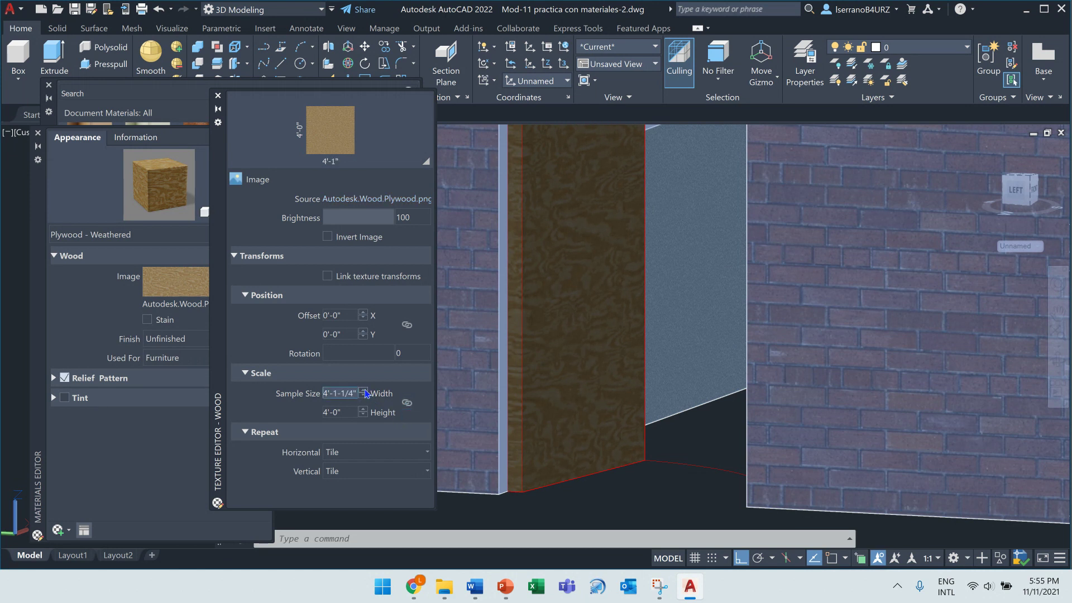
left_click(363, 391)
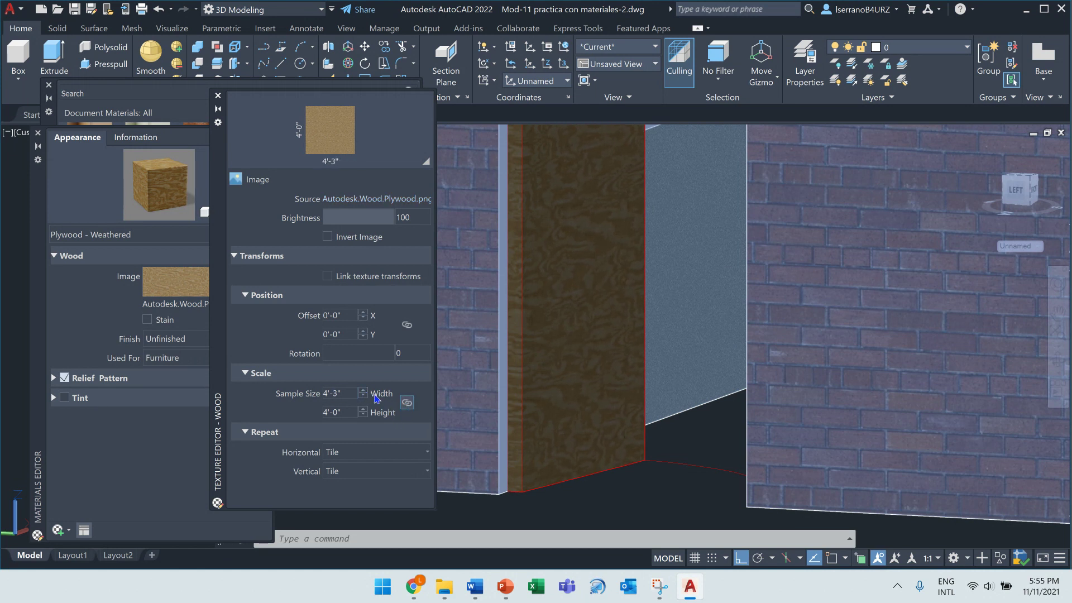
left_click(364, 391)
left_click(363, 396)
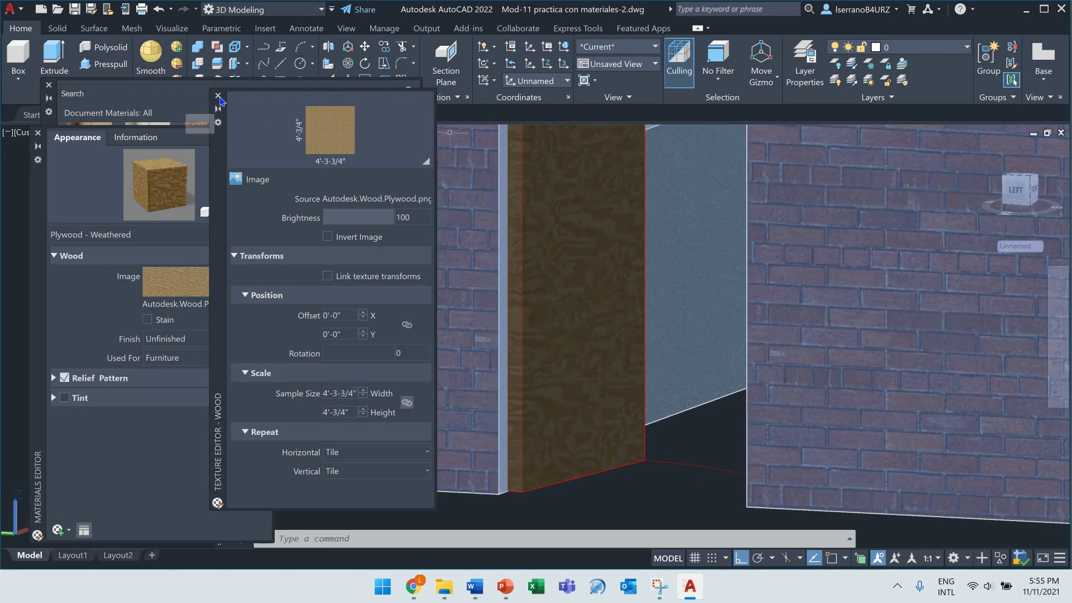
left_click(218, 95)
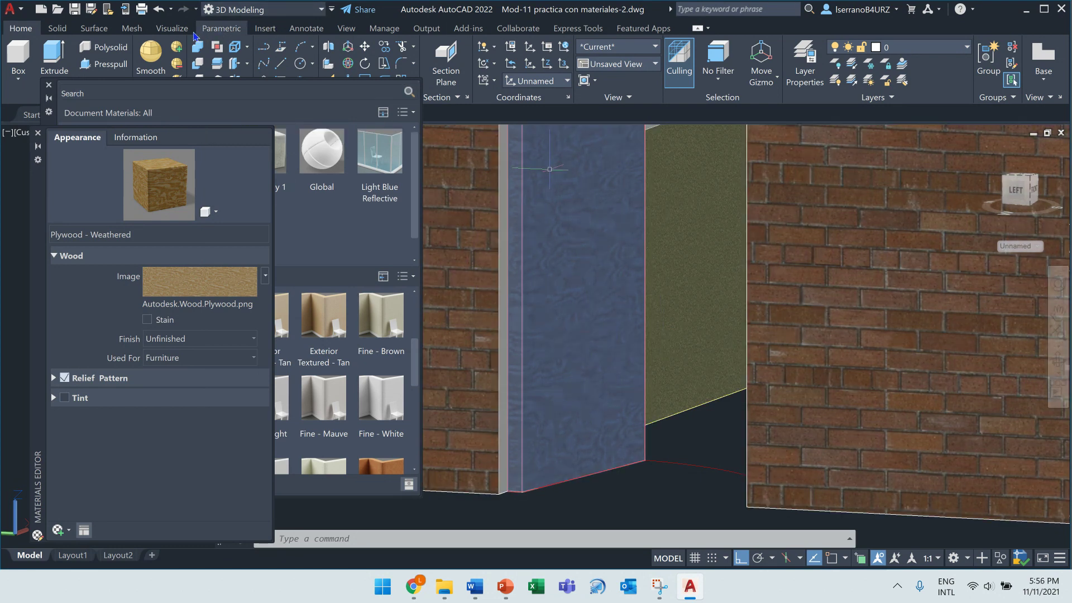
- Select the front door to check its grain and set the plywood texture's rotation to 110
left_click(172, 29)
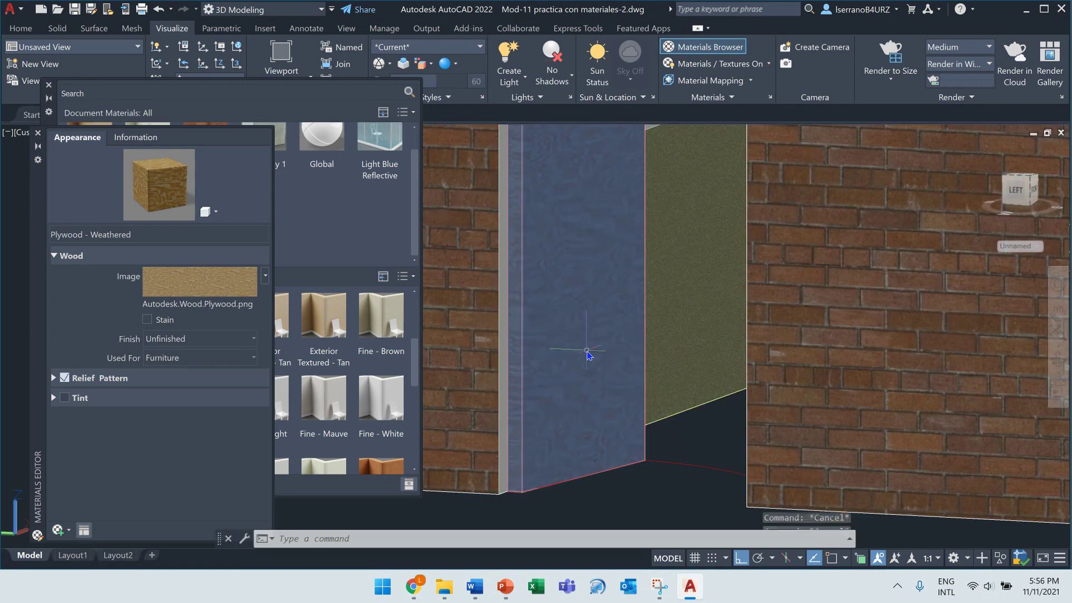
key("Escape")
key("Escape")
left_click(604, 336)
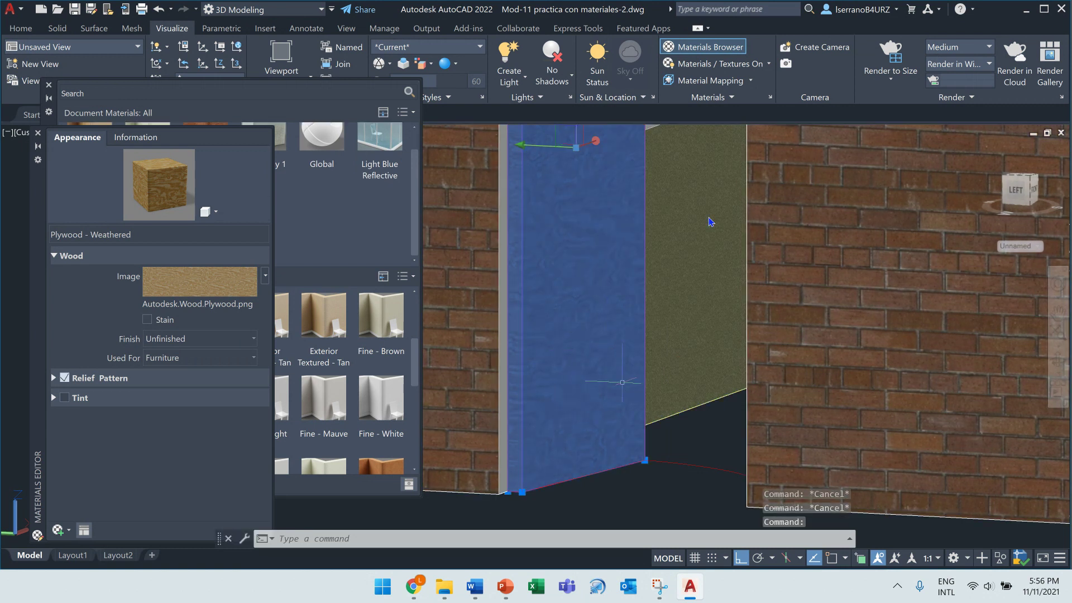
left_click(265, 278)
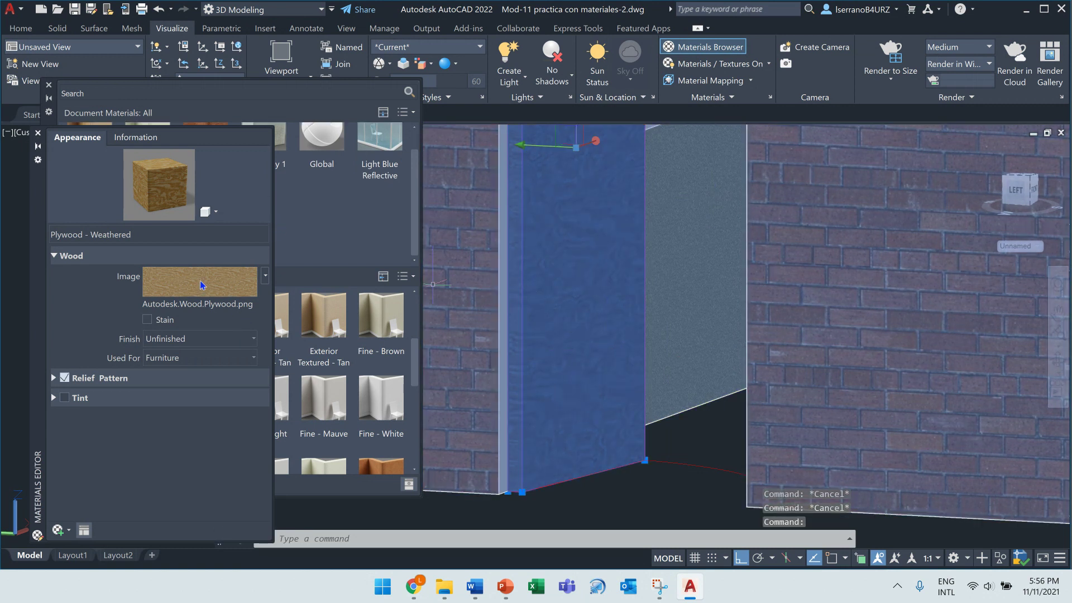
left_click_drag(327, 360, 343, 360)
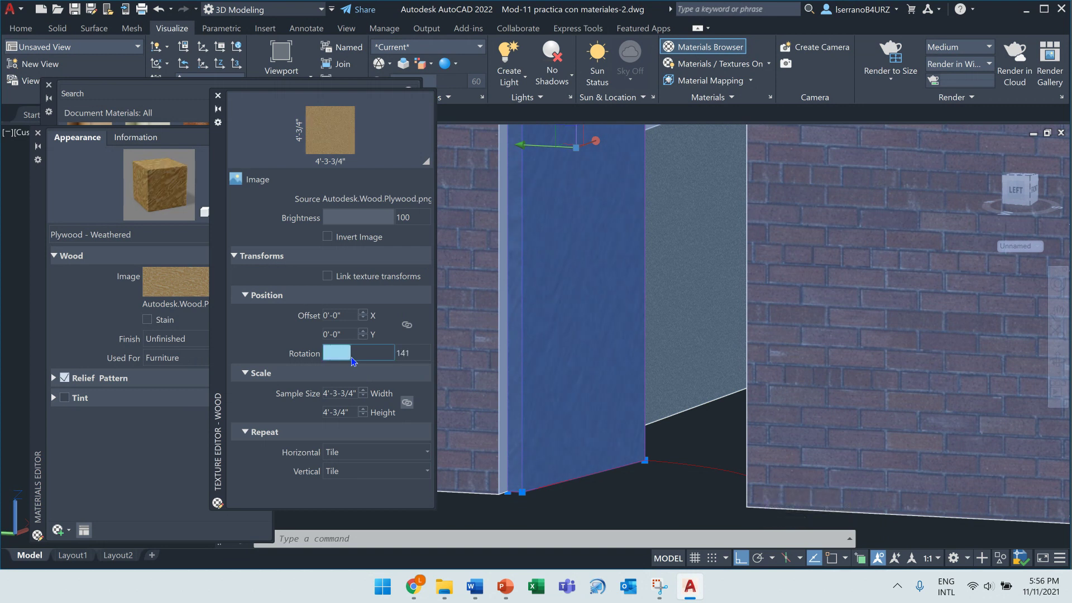
left_click_drag(364, 361, 350, 361)
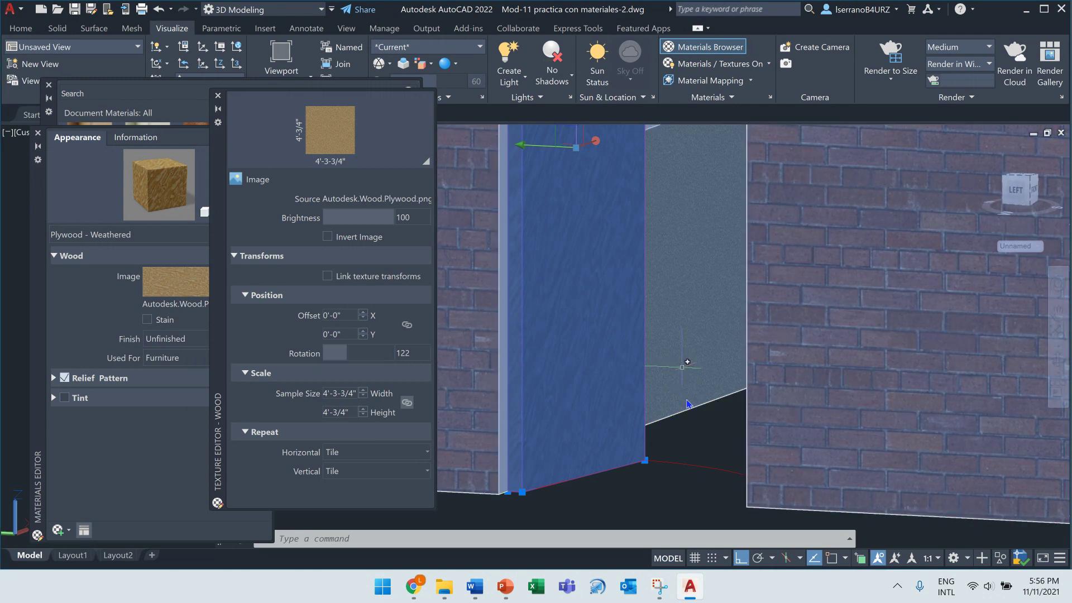
key("Escape")
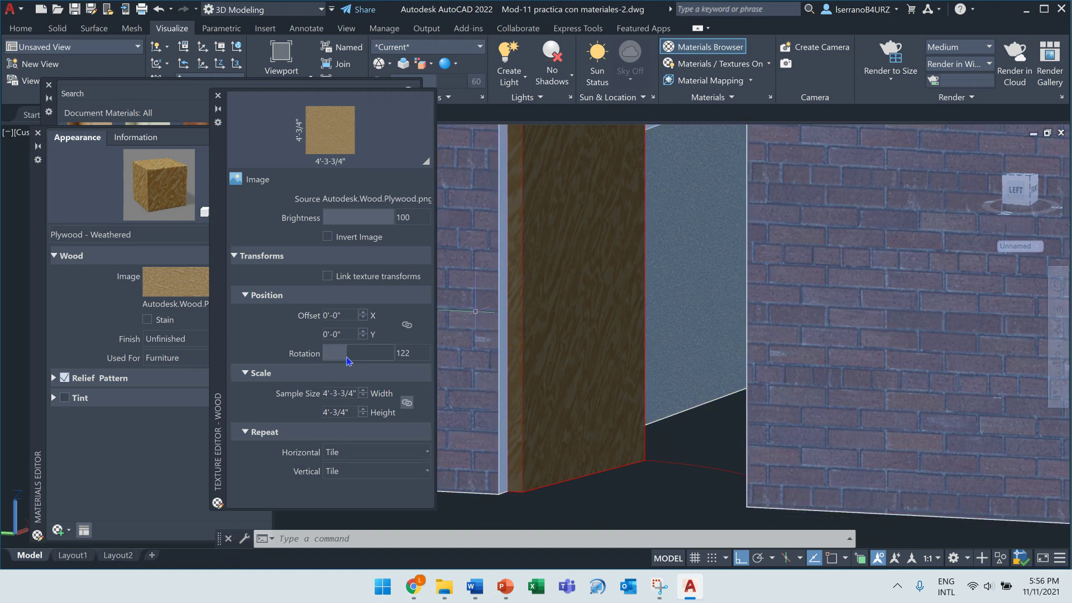
mouse_move(347, 360)
left_mouse_down()
mouse_move(360, 360)
mouse_move(340, 359)
mouse_move(350, 360)
left_mouse_up()
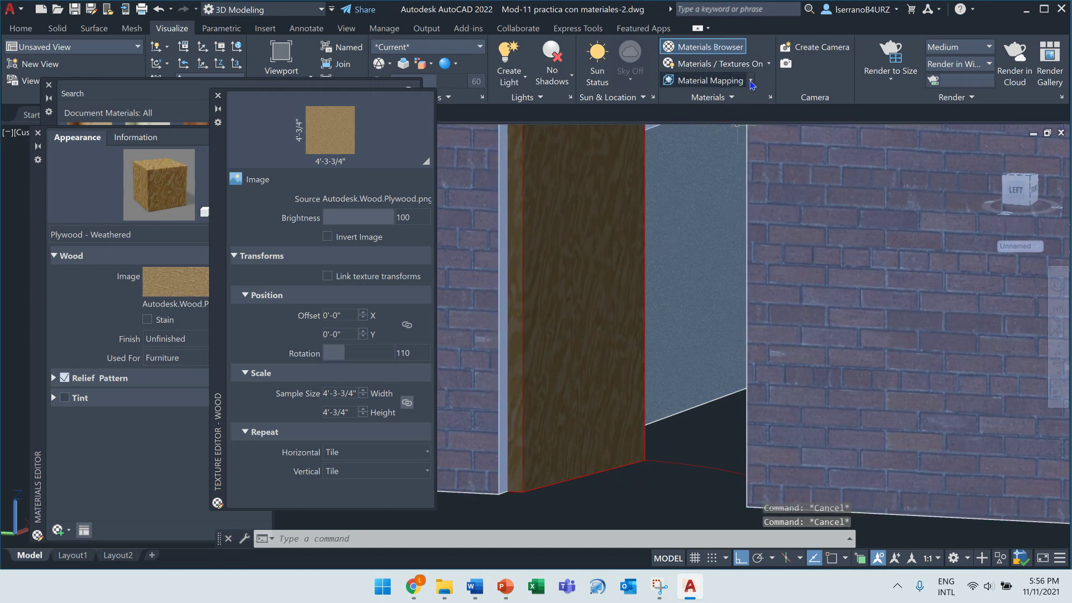
left_click(751, 81)
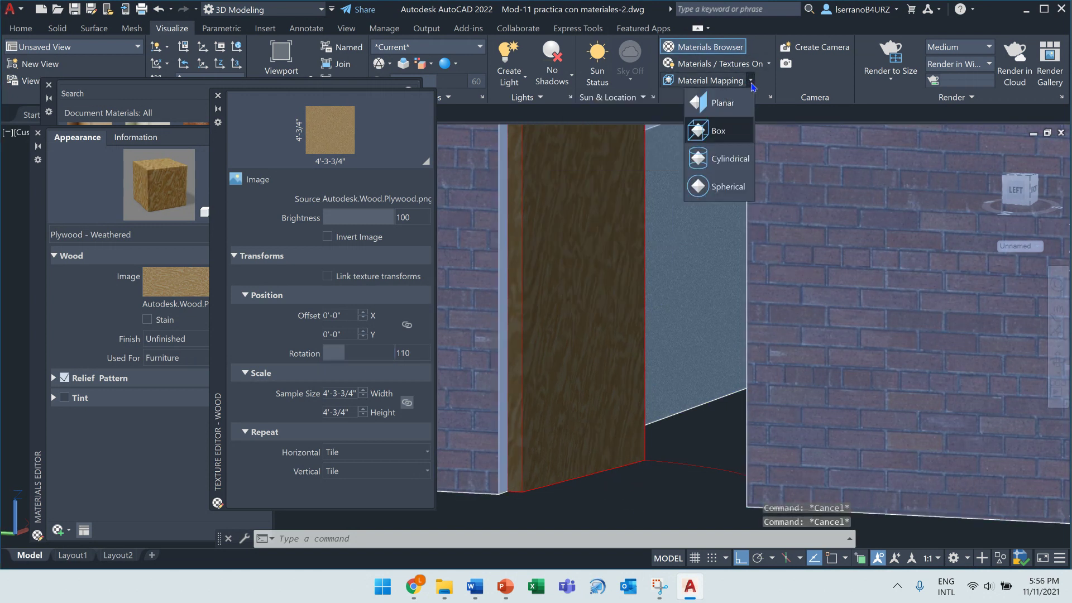
left_click(720, 131)
left_click(625, 372)
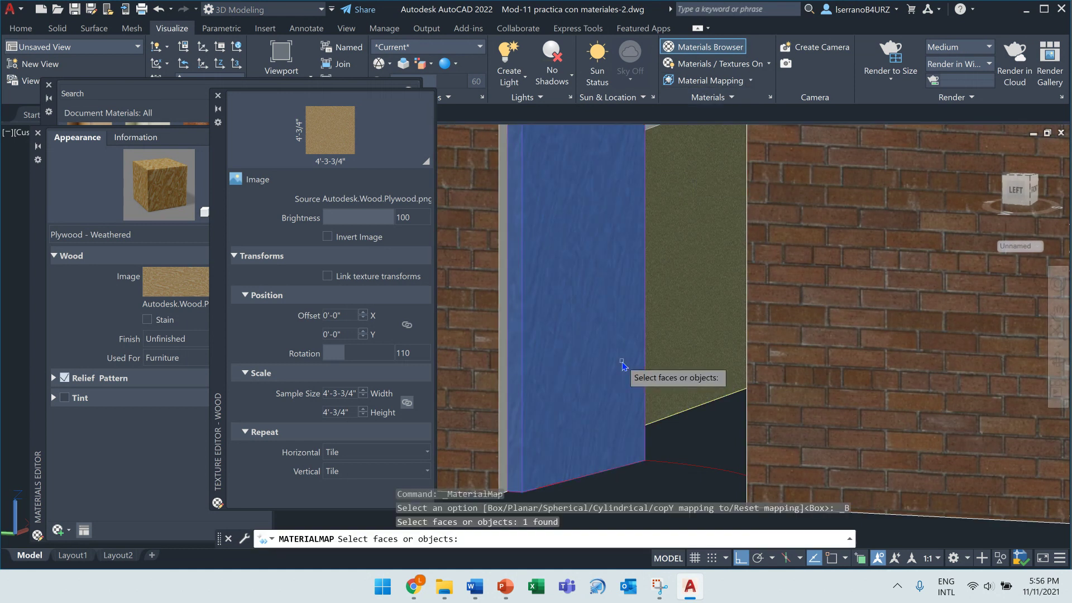
key("Escape")
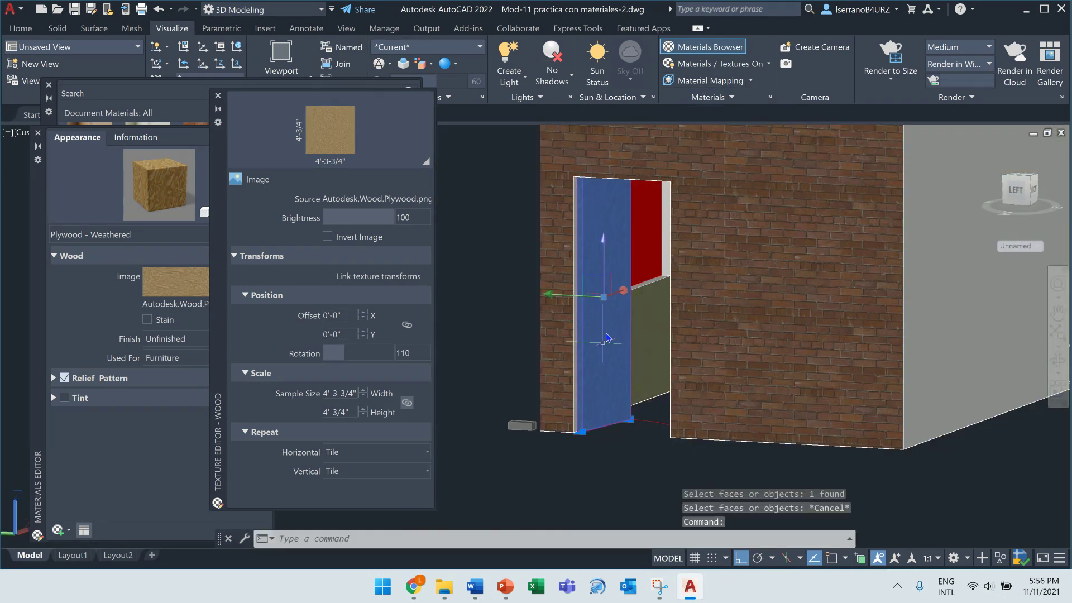
- Try to apply box material mapping to the front door and rotate the mapping freehand around several axes
left_click(752, 81)
left_click(719, 127)
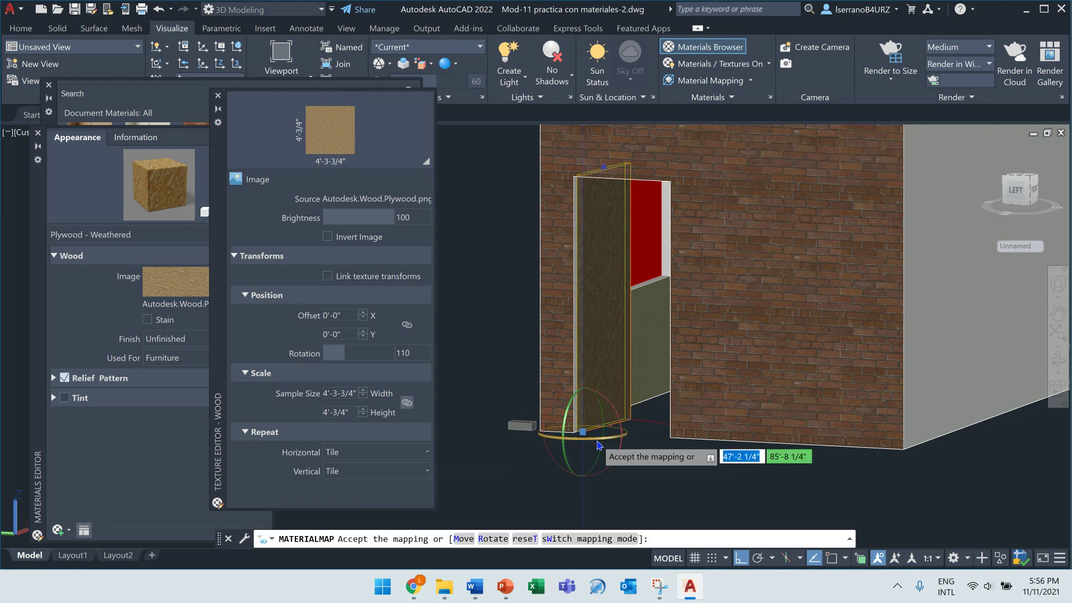
scroll(597, 445, "up", 3)
left_click_drag(596, 438, 596, 404)
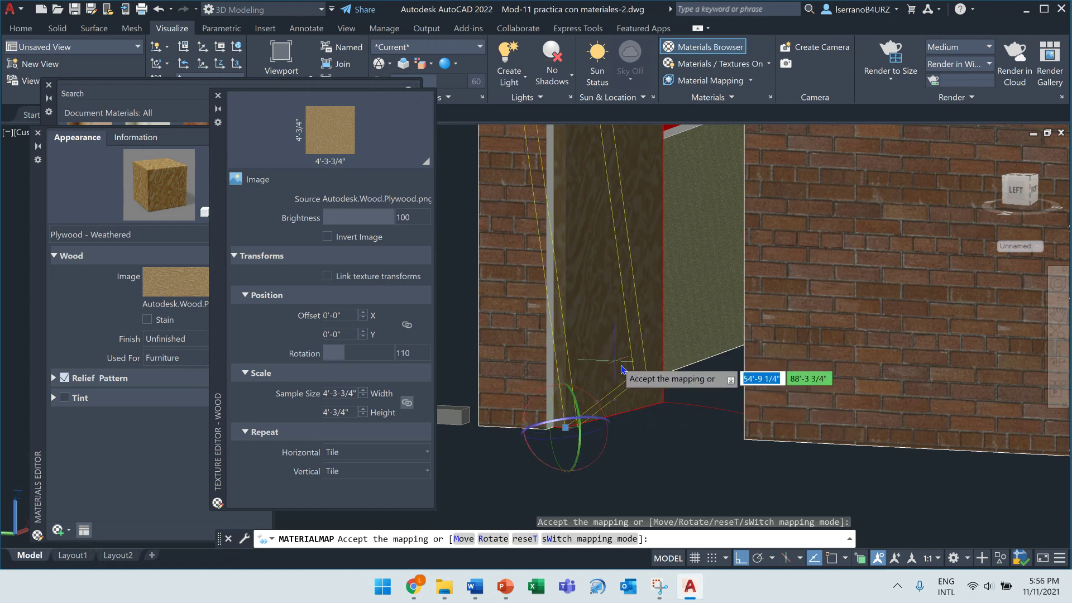
left_click_drag(555, 423, 566, 451)
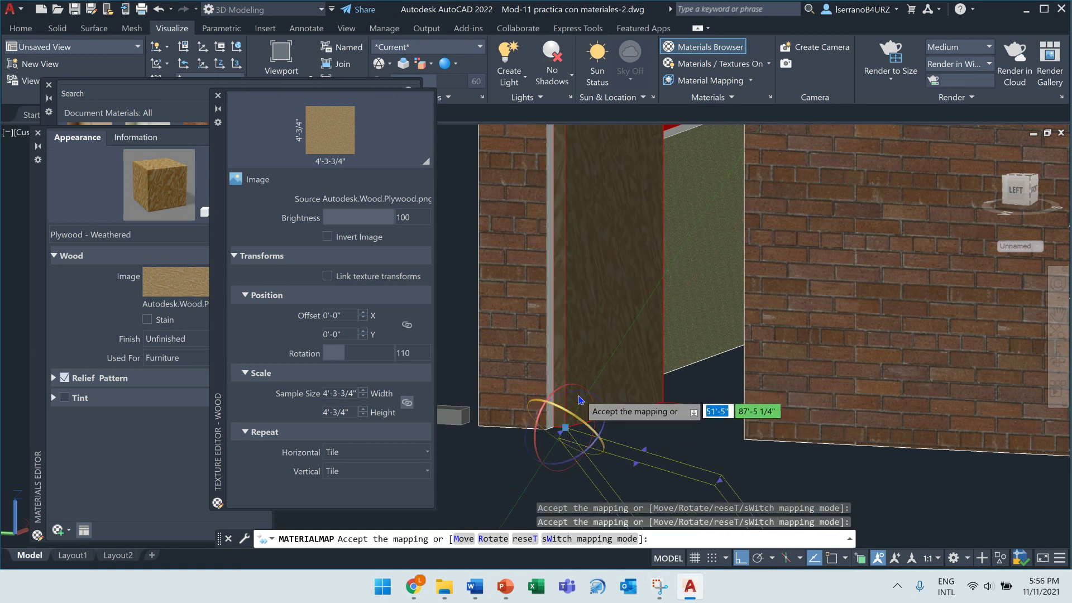
left_click_drag(568, 390, 702, 452)
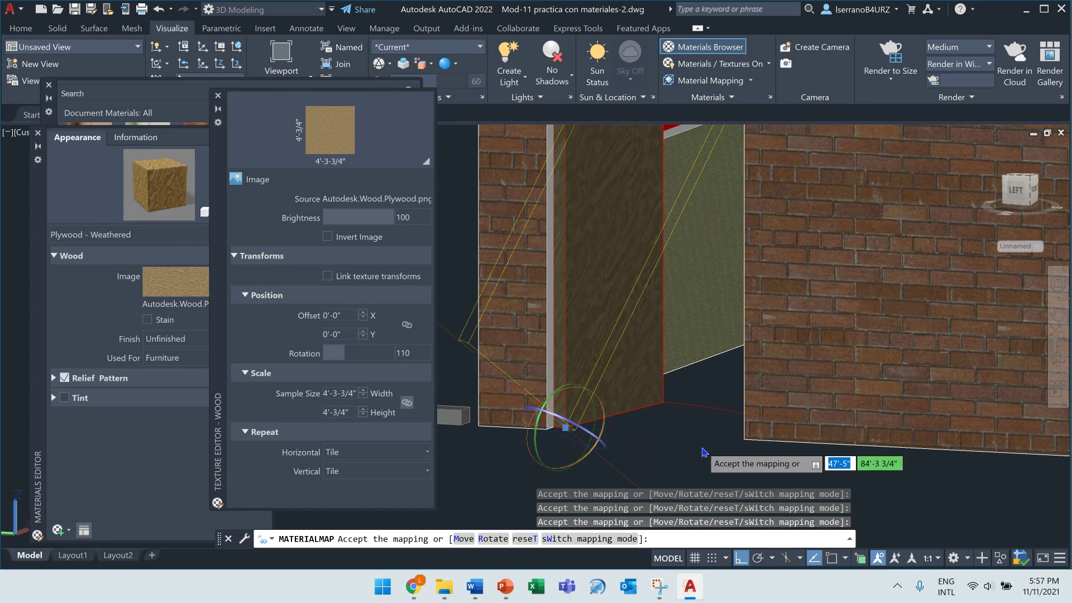
key("Escape")
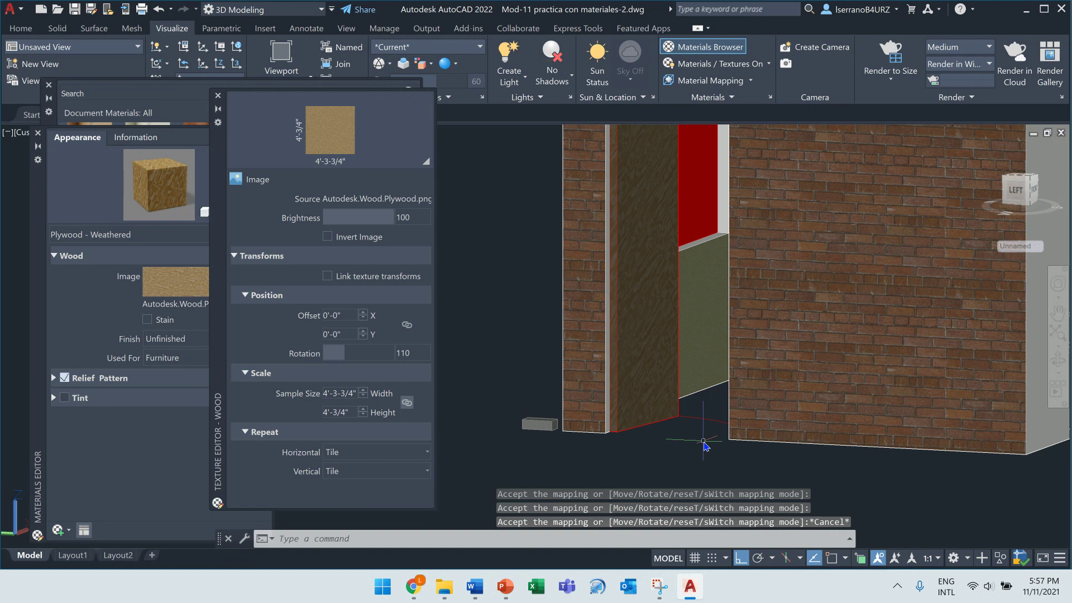
- Close the texture and materials editors and apply the Light Blue Reflective material to the side wall's window pane
left_click(1057, 311)
key("Escape")
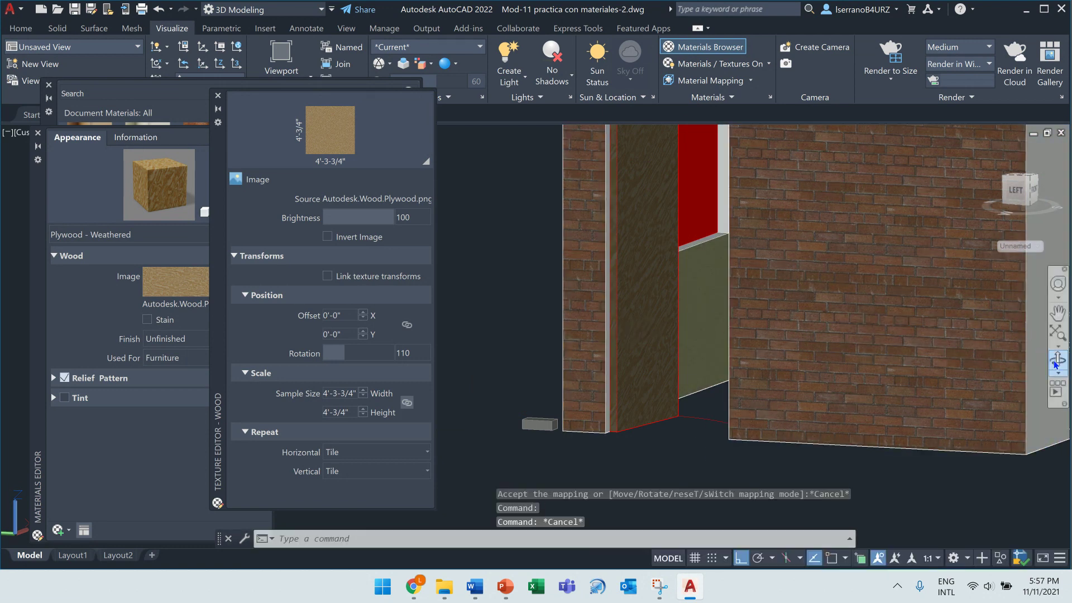
left_click(1053, 361)
left_click_drag(593, 337, 595, 227)
key("Escape")
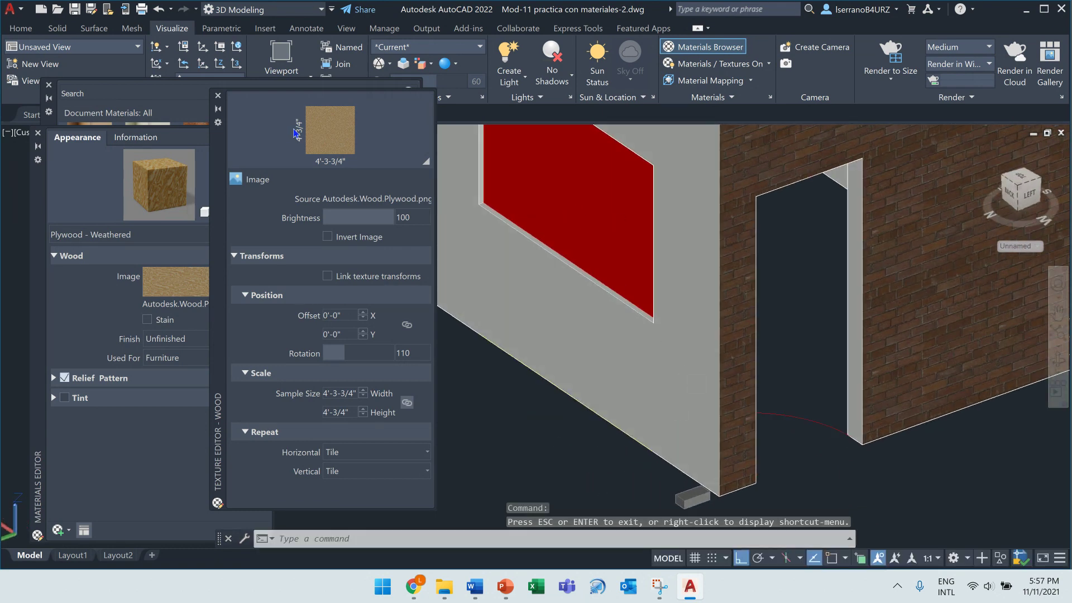
left_click(218, 97)
left_click(38, 132)
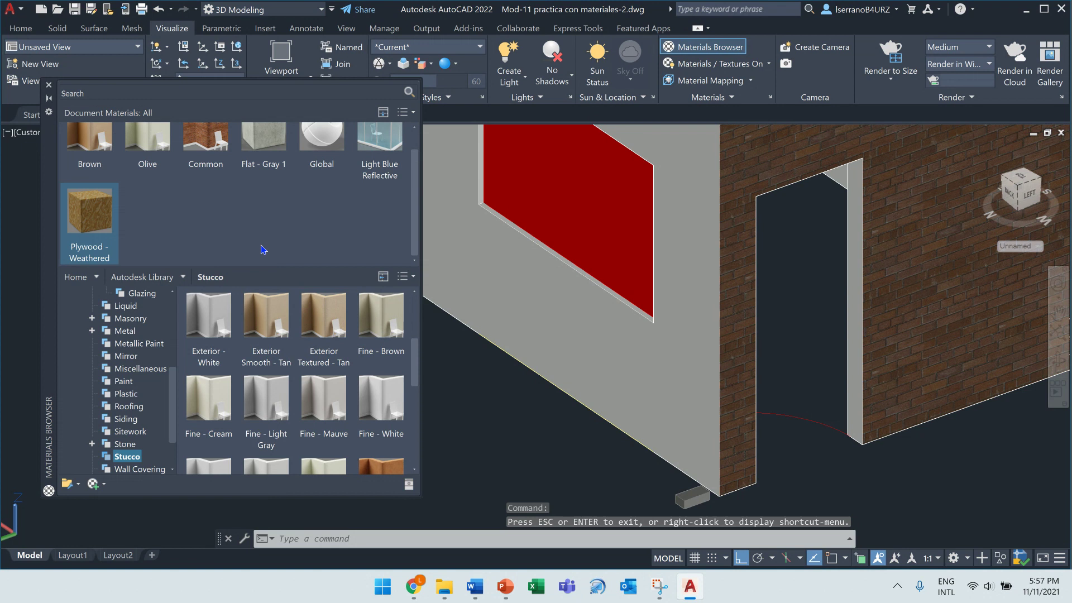
scroll(329, 220, "up", 1)
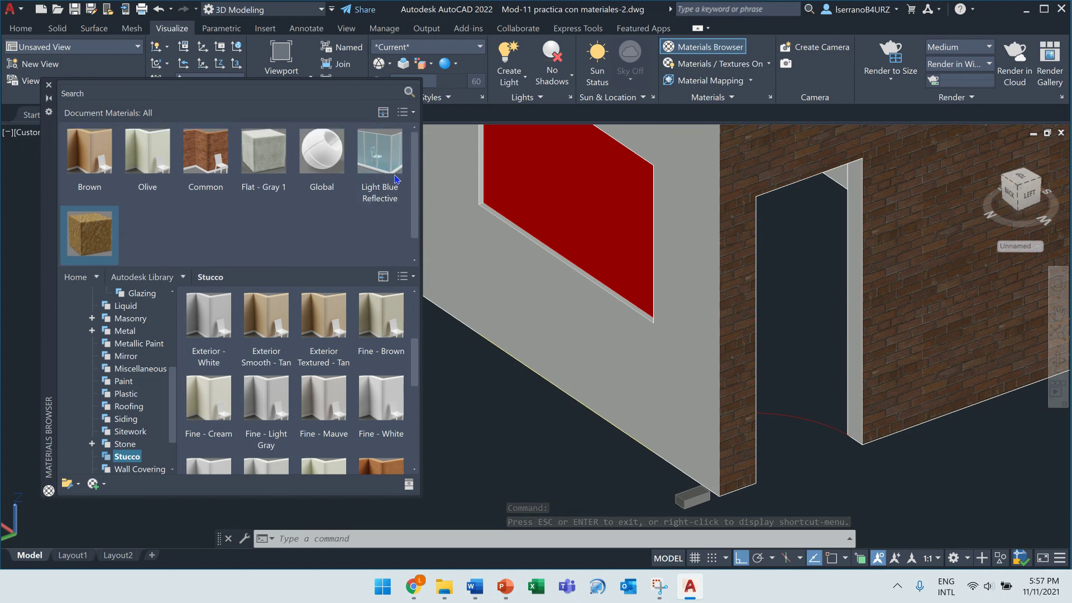
left_click_drag(377, 156, 581, 213)
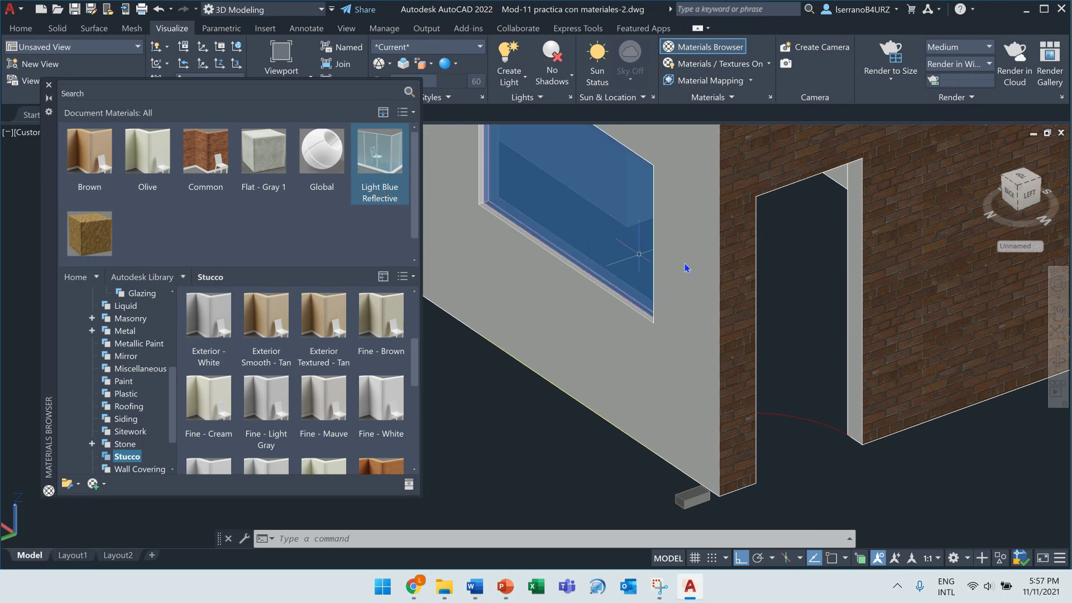
- Apply the Plywood - Weathered material to the interior door in the partition wall
scroll(668, 298, "down", 2)
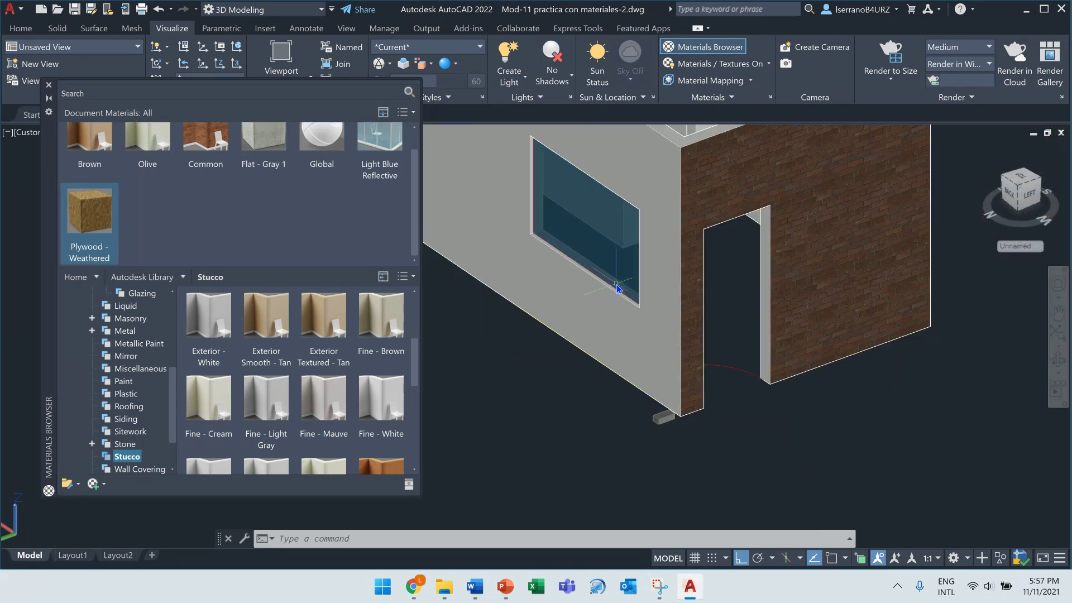
left_click(1058, 313)
left_click_drag(885, 376, 880, 336)
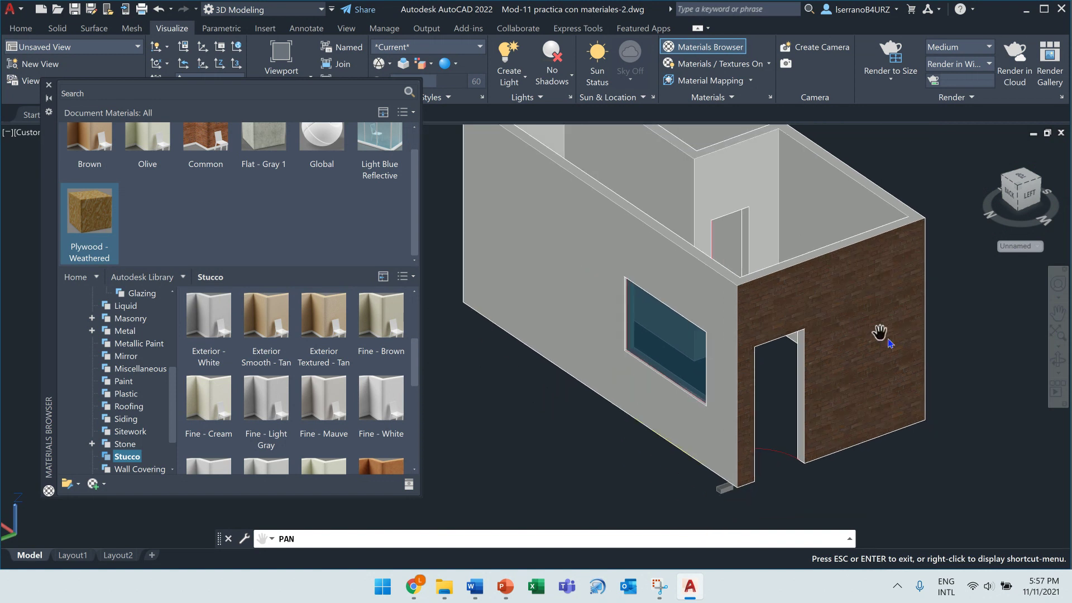
left_click(1058, 359)
left_click_drag(1017, 369, 770, 427)
key("Escape")
left_click_drag(85, 226, 824, 280)
left_click_drag(862, 346, 862, 346)
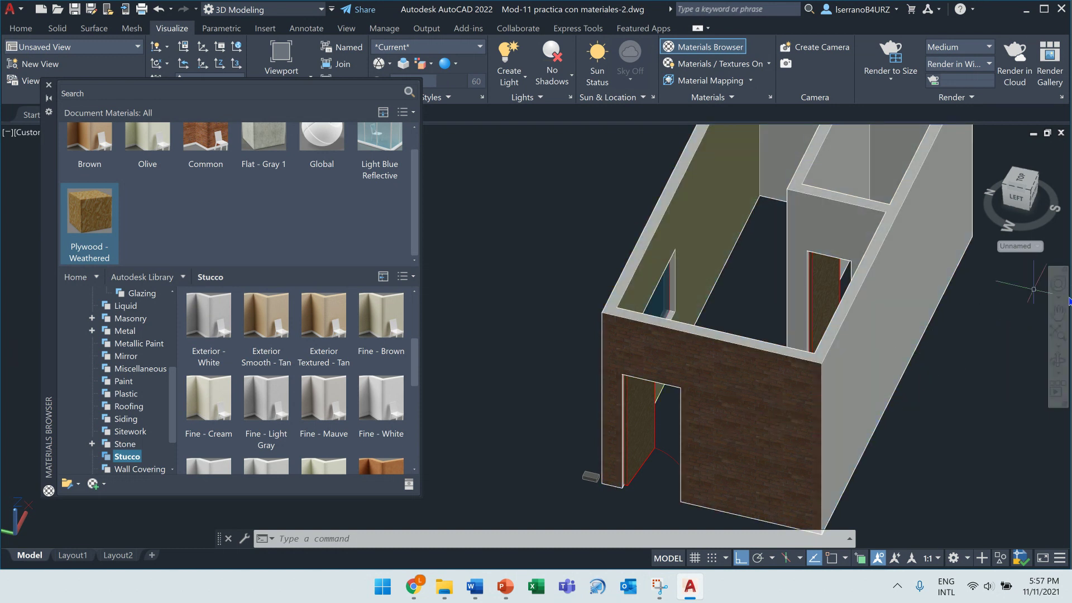
- Add the Aqua stucco material from the Autodesk Library to the document materials
left_click(1057, 311)
key("Escape")
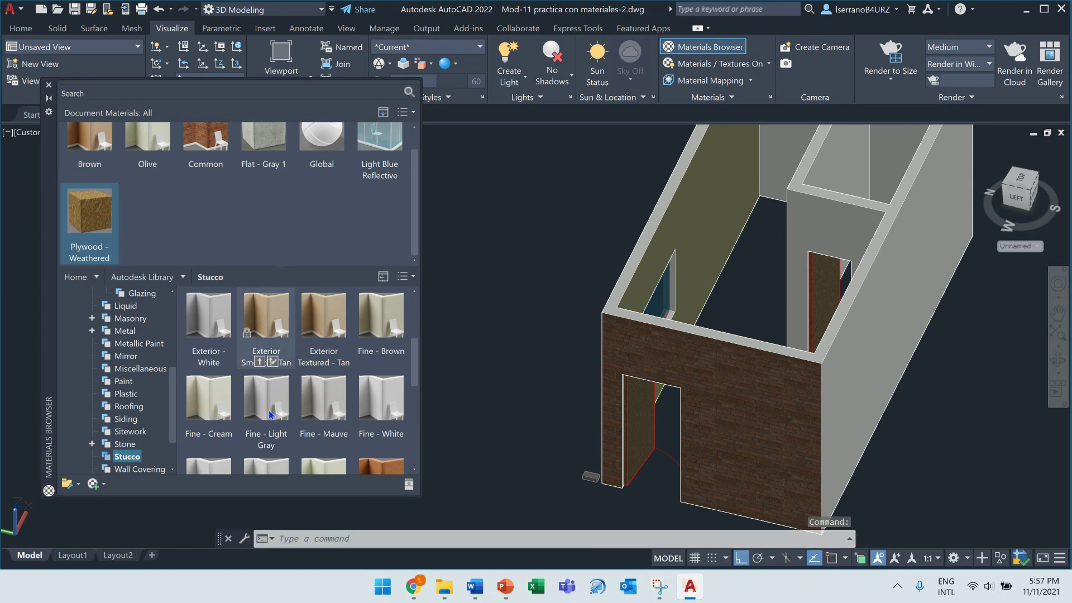
scroll(273, 340, "down", 5)
scroll(302, 391, "up", 6)
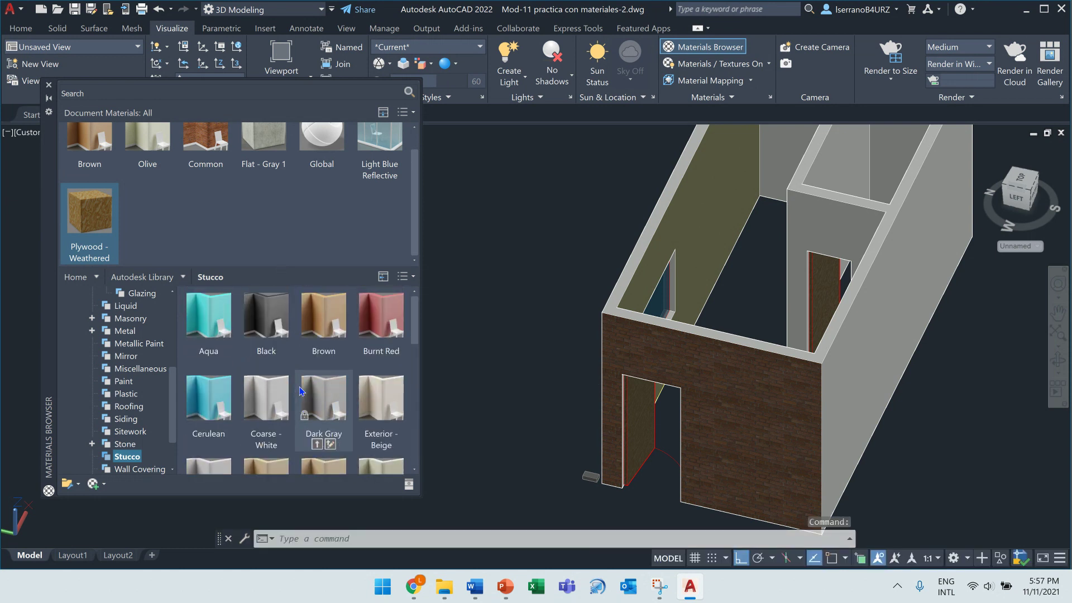
left_click_drag(218, 316, 210, 216)
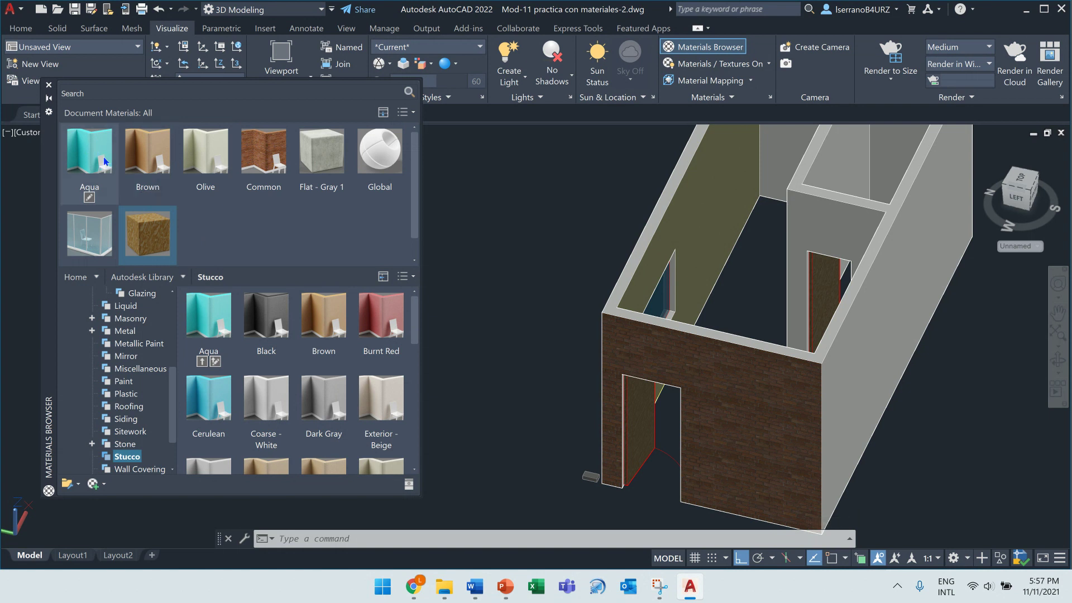
- Try to apply the Aqua material to the house's wall solid and undo the assignment
left_click_drag(93, 146, 829, 227)
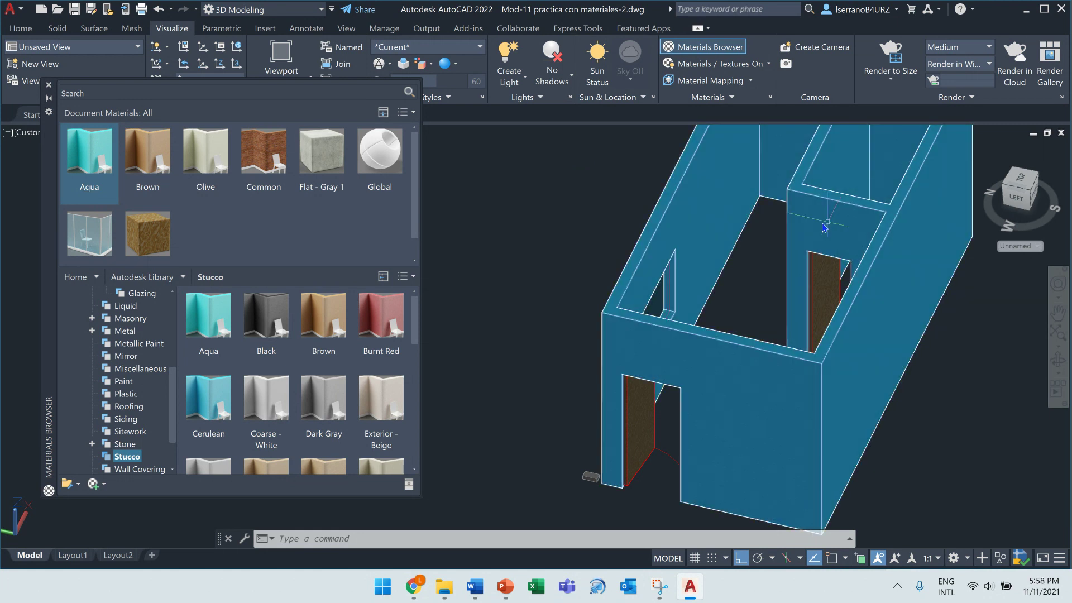
left_click(159, 11)
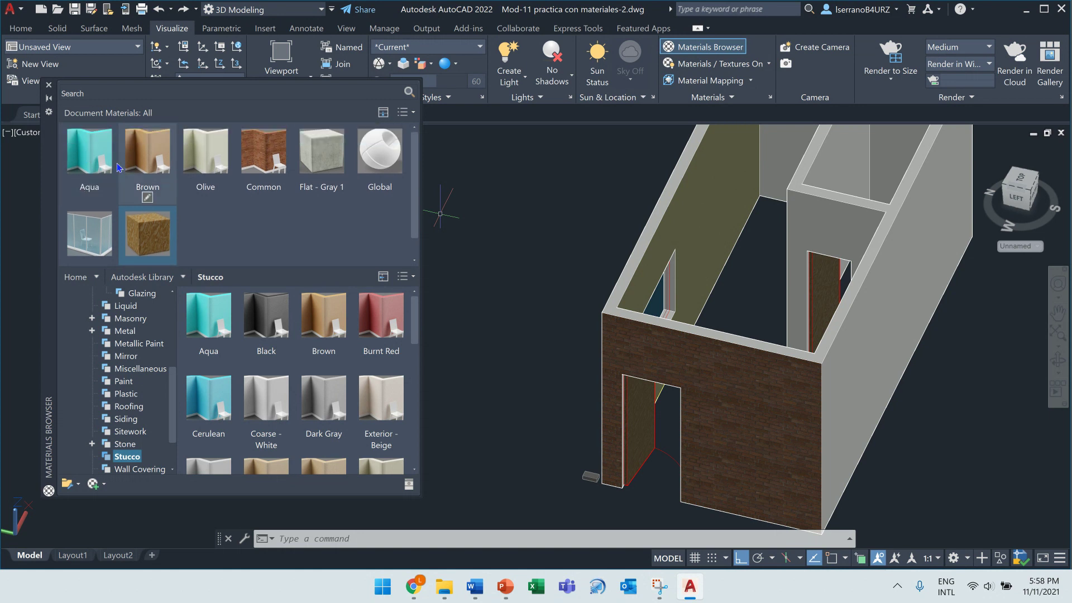
- Apply the Aqua material only to the interior partition wall's face around the doorway
left_click_drag(93, 147, 832, 242)
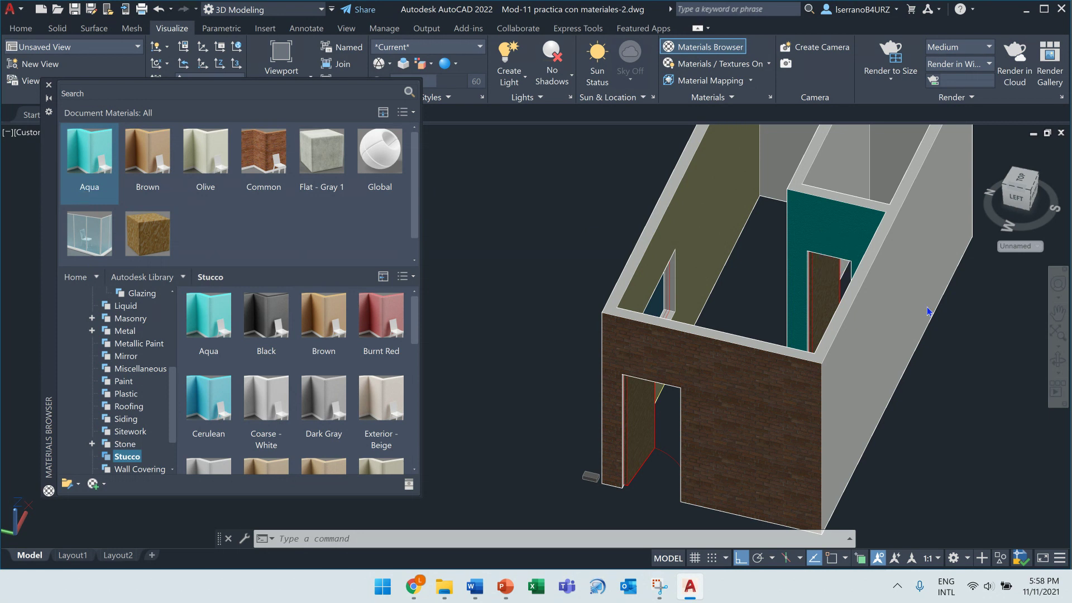
scroll(1004, 424, "down", 3)
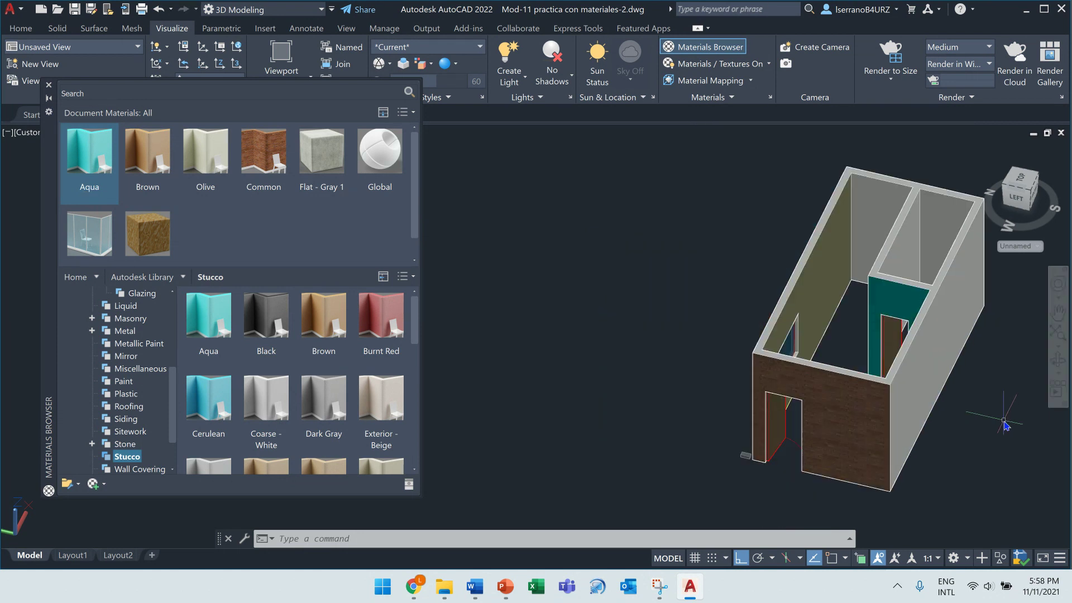
- Turn on the roof layer and close the Materials Browser
left_click(1058, 312)
left_click_drag(992, 415, 819, 399)
left_click(148, 233)
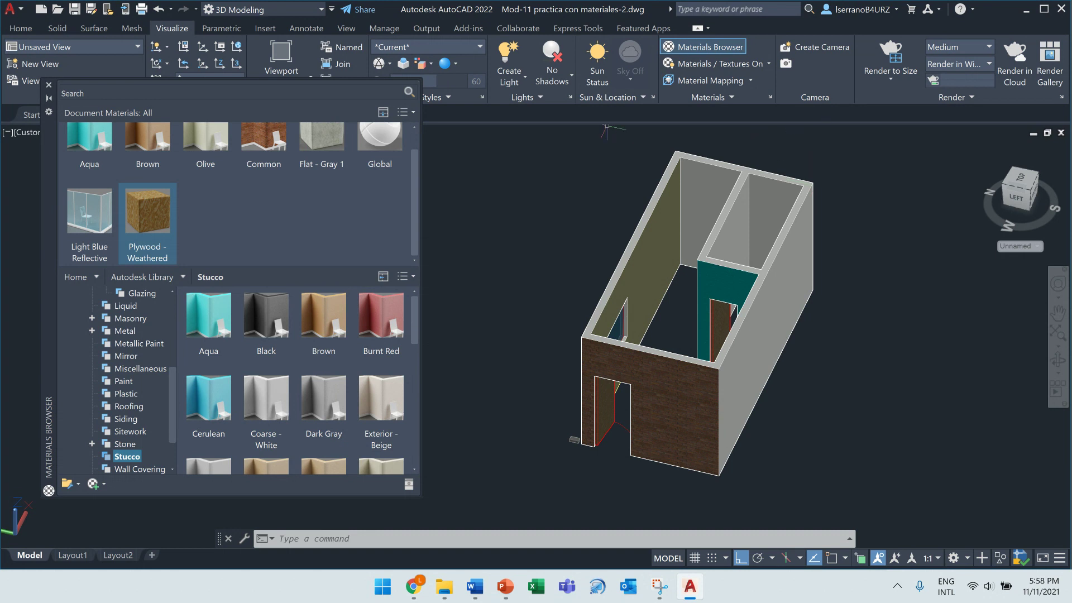
left_click(21, 28)
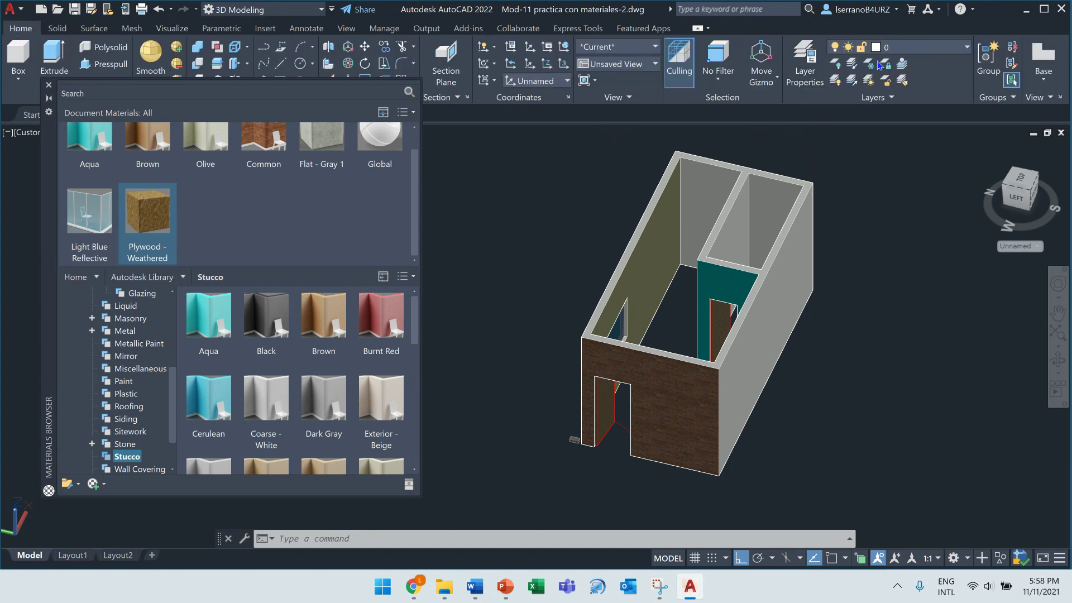
left_click(941, 49)
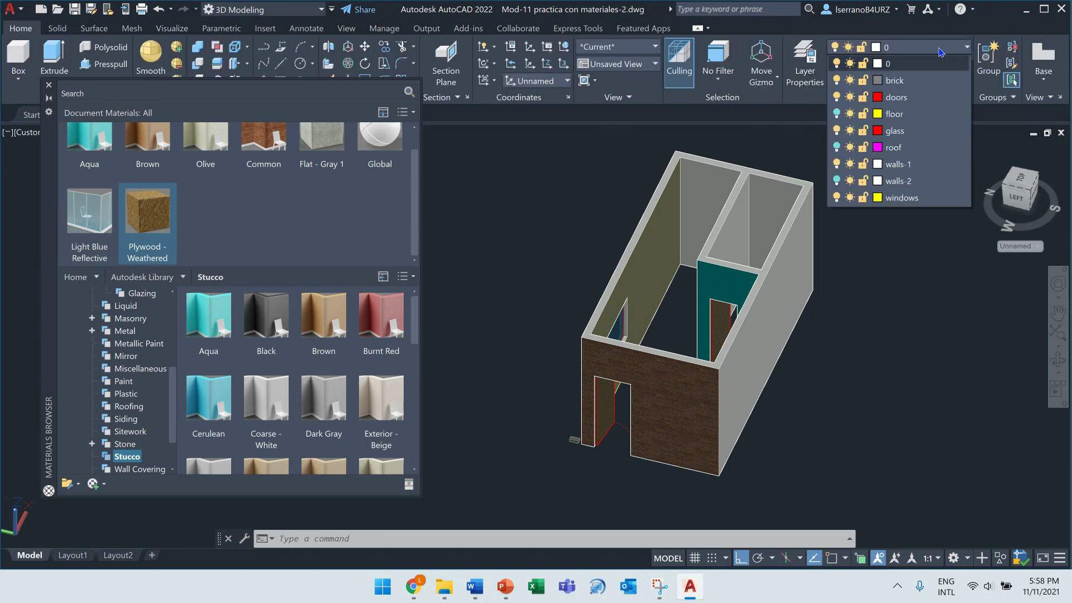
left_click(835, 148)
left_click(48, 86)
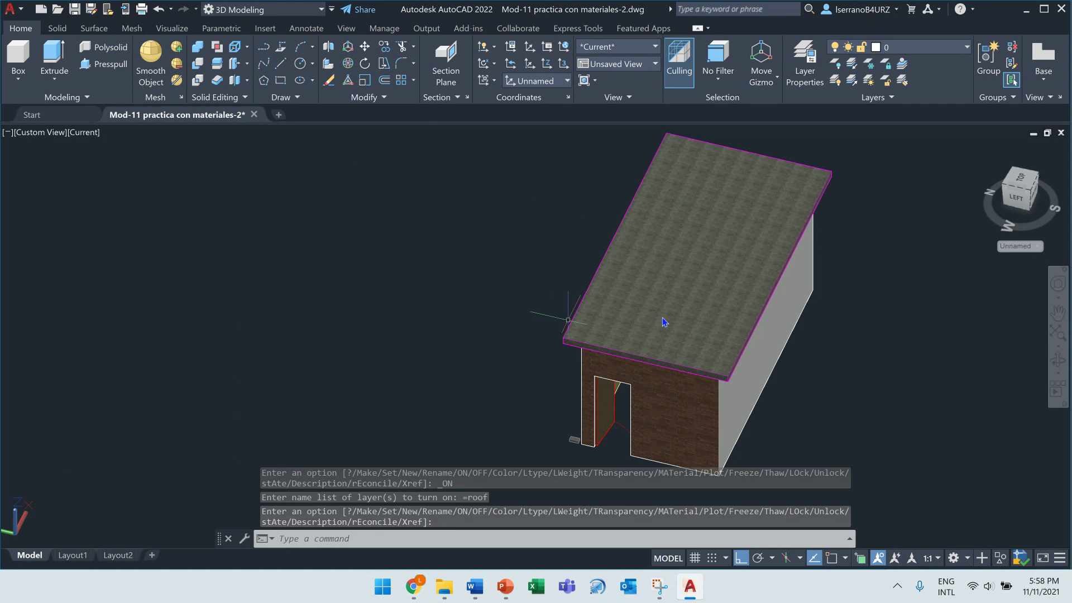
- Set the viewport's visual style to Shaded
left_click(1058, 312)
left_click_drag(949, 417, 853, 412)
key("Escape")
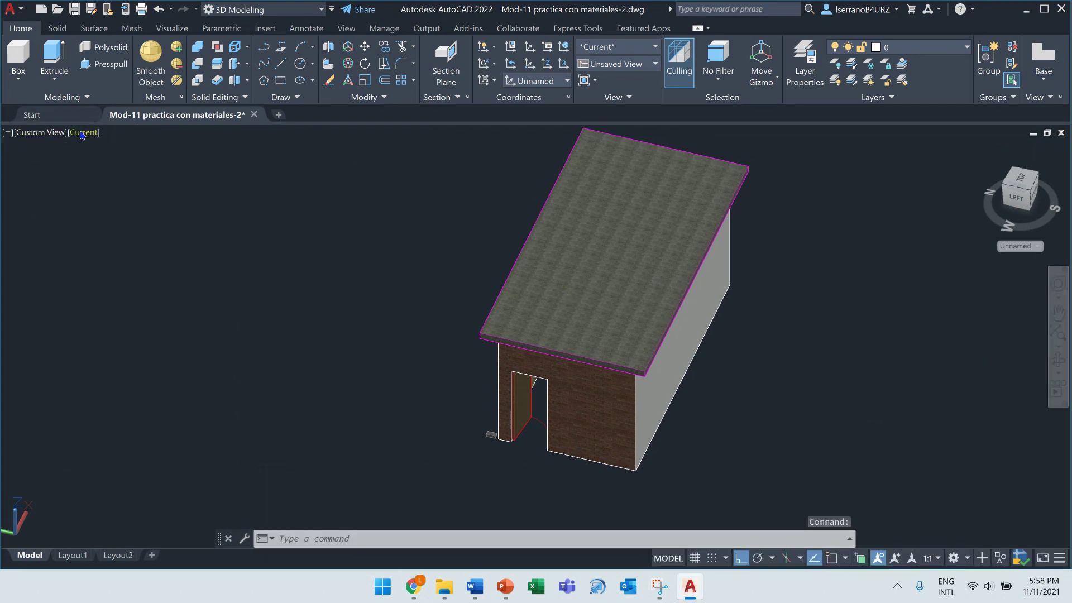
left_click(81, 132)
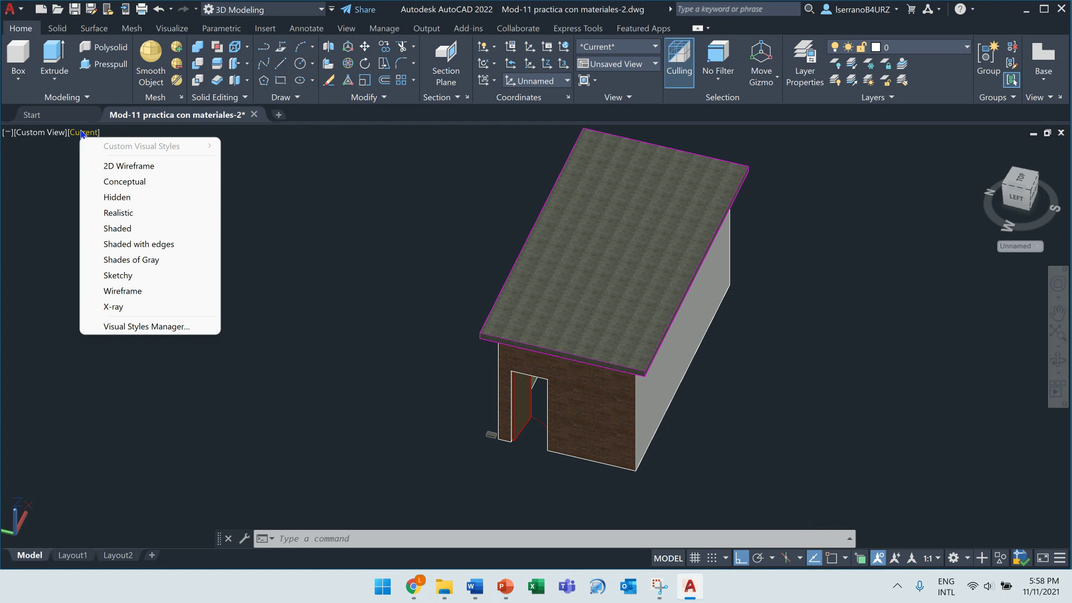
left_click(117, 228)
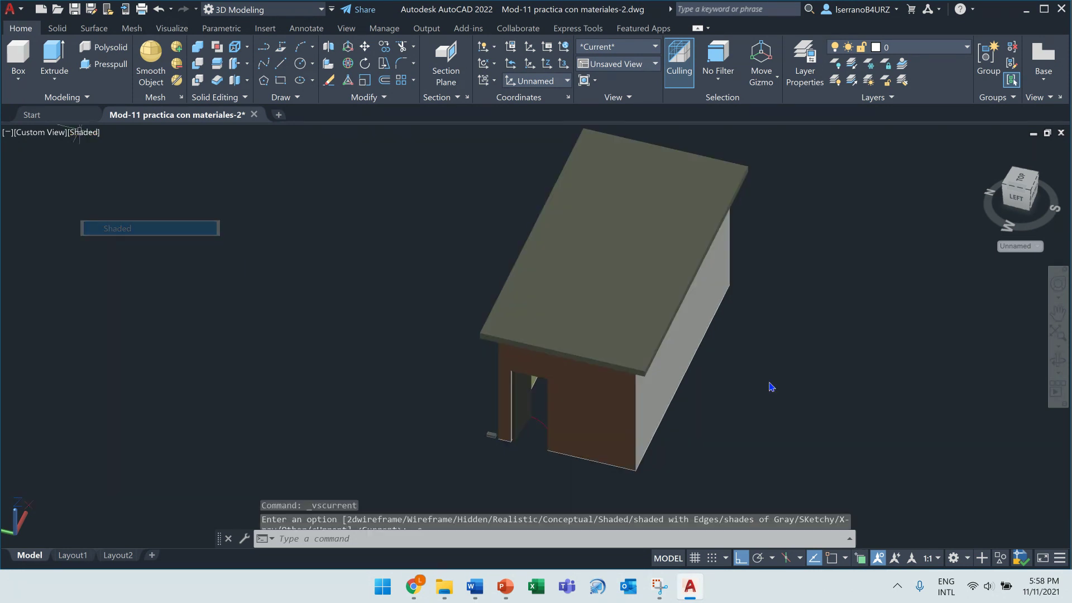
- Turn on both materials and textures for the shaded house model
left_click(1058, 362)
left_click_drag(758, 466, 756, 424)
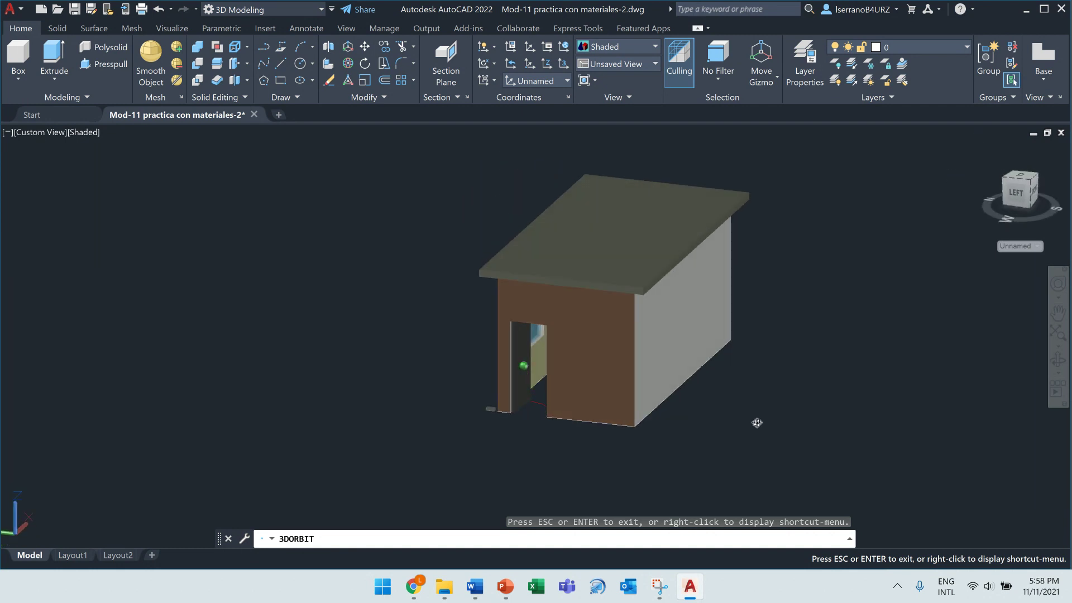
key("Escape")
left_click(171, 28)
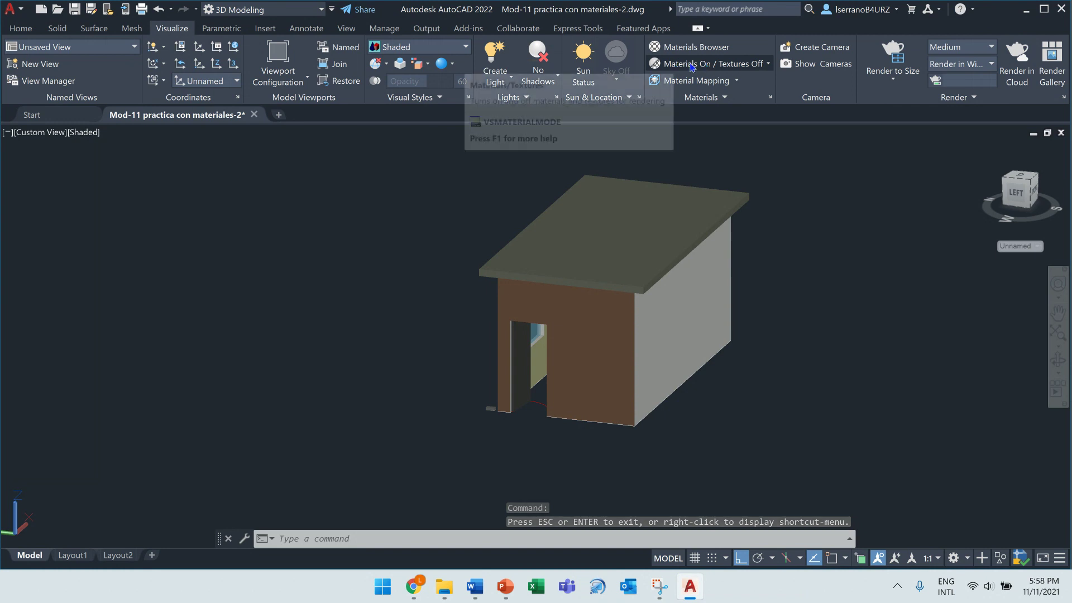
left_click(750, 66)
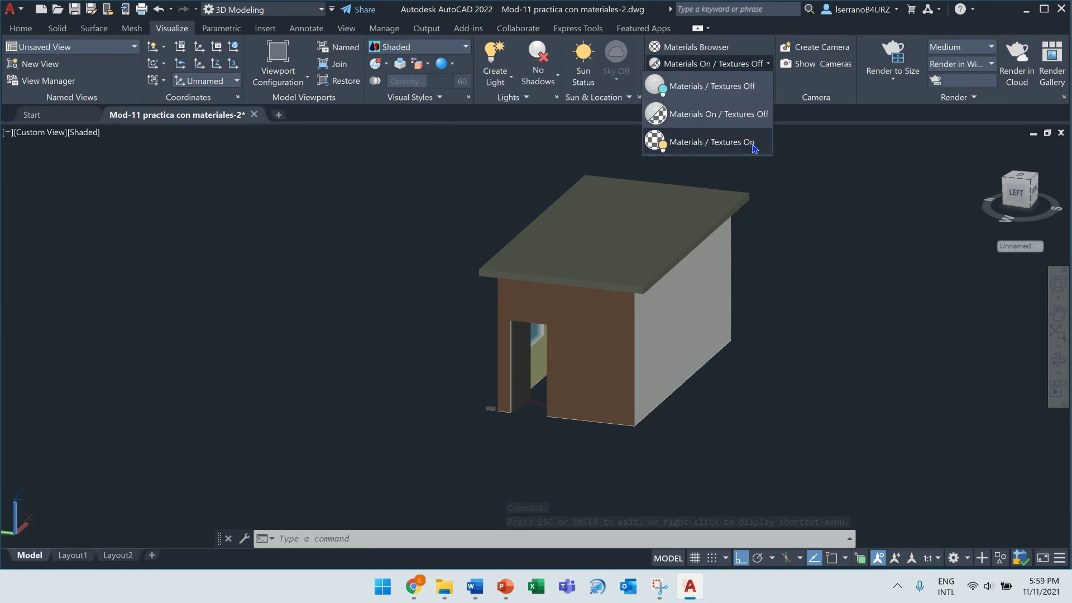
left_click(709, 142)
- Examine the textures on the house's brick front wall, door and roof up close and from farther away
scroll(843, 331, "up", 3)
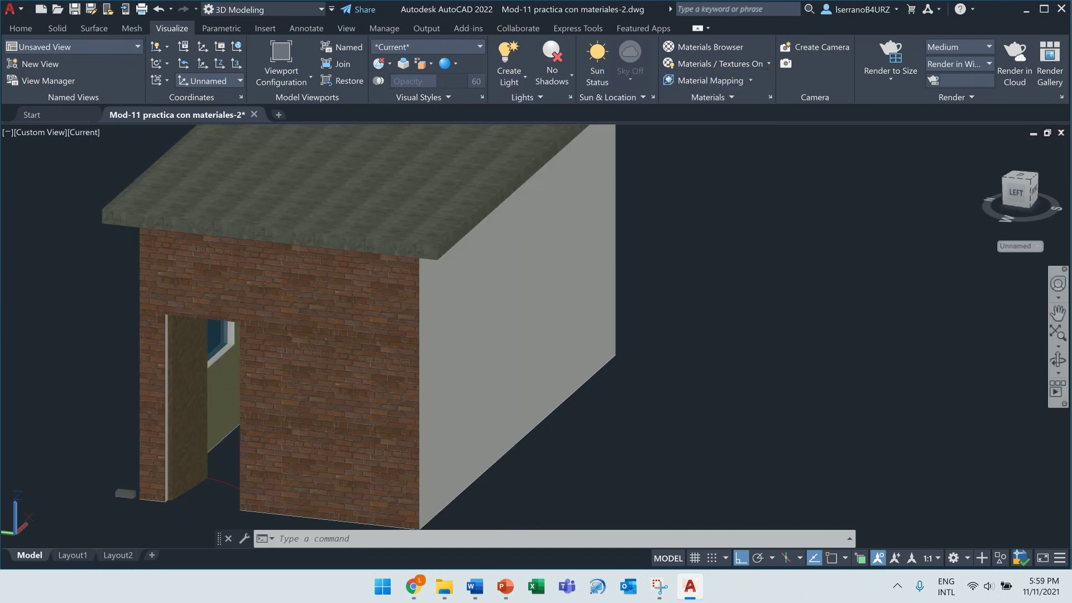
left_click(1057, 313)
left_click_drag(502, 338, 682, 311)
scroll(682, 310, "up", 1)
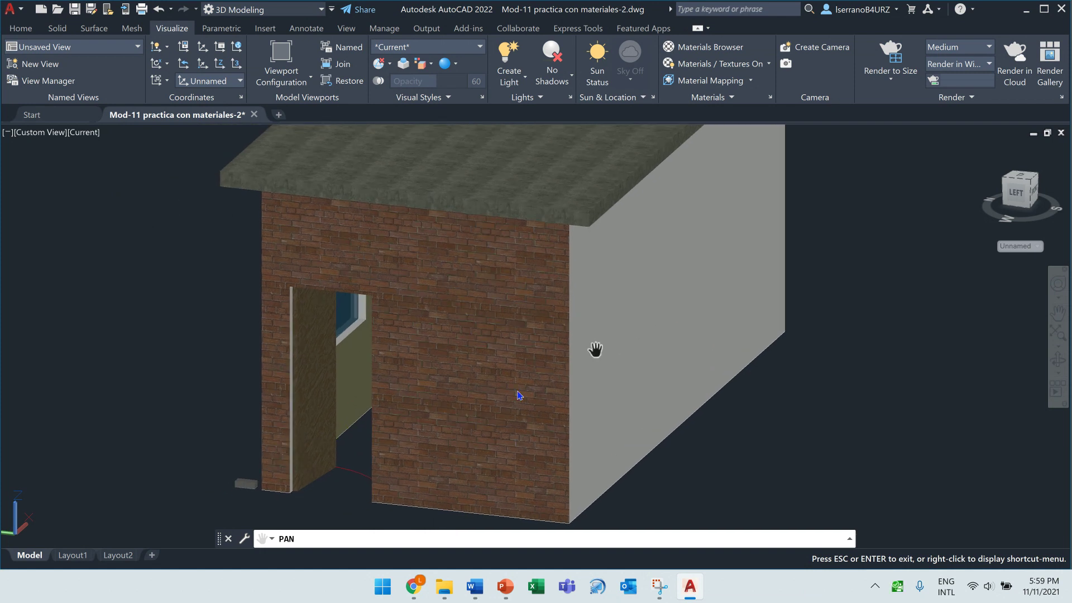
scroll(506, 395, "up", 1)
scroll(462, 407, "up", 1)
left_click_drag(461, 406, 517, 366)
key("Escape")
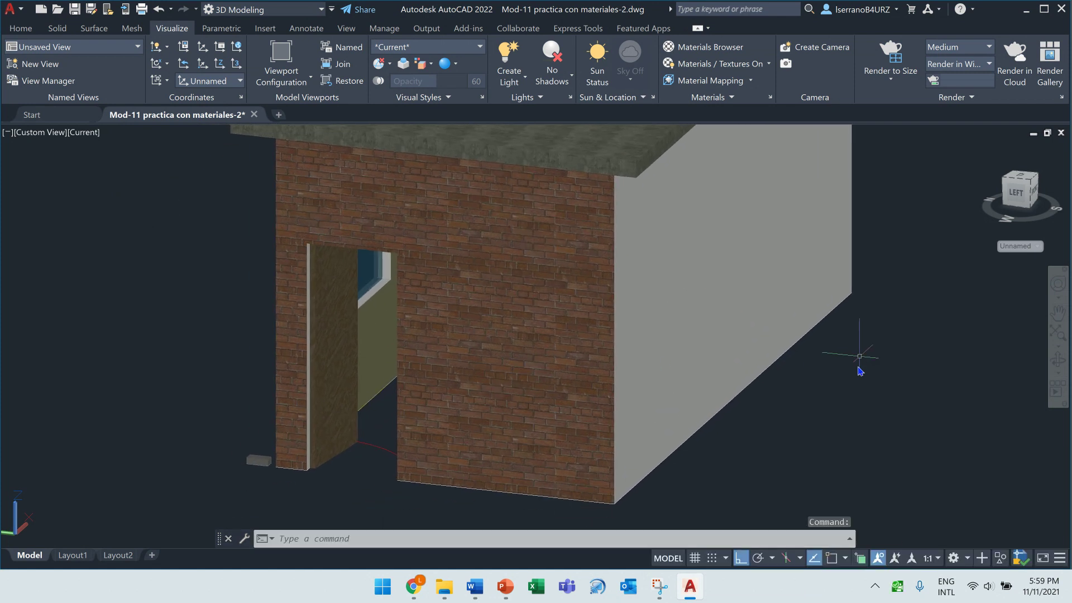
scroll(1010, 304, "down", 2)
left_click(1058, 312)
left_click_drag(893, 380, 770, 445)
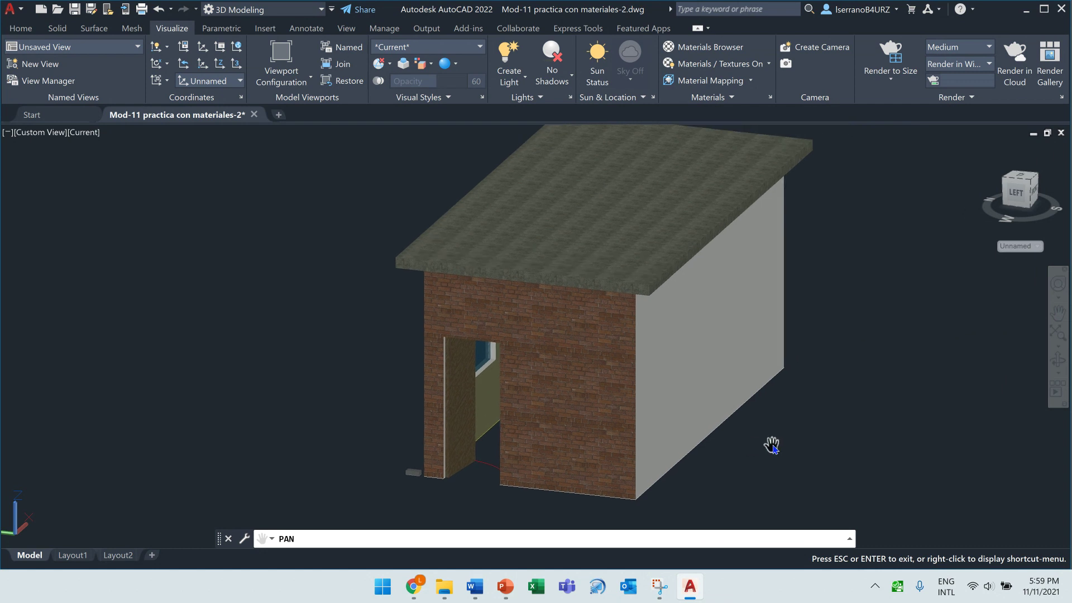
right_click(765, 416)
left_click(837, 177)
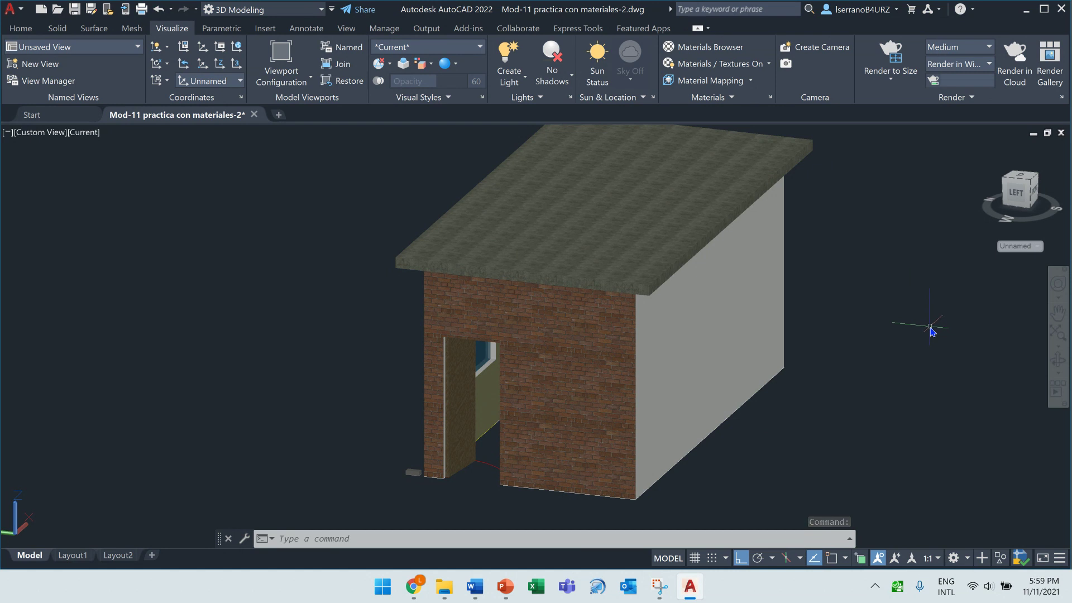
- Switch to the PowerPoint slide show with the brick dimensions figure
left_click(505, 586)
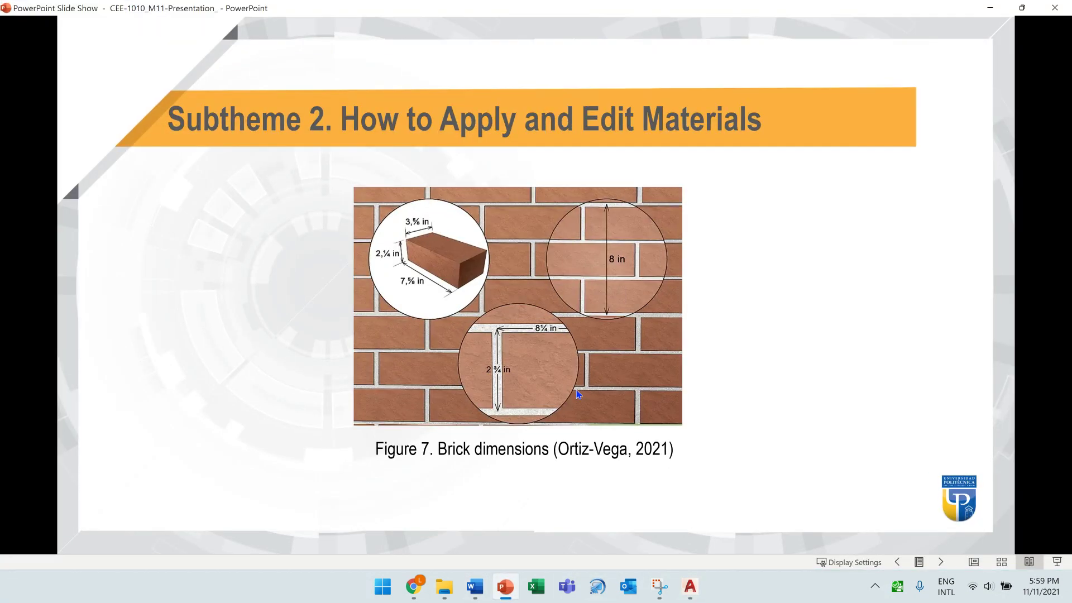